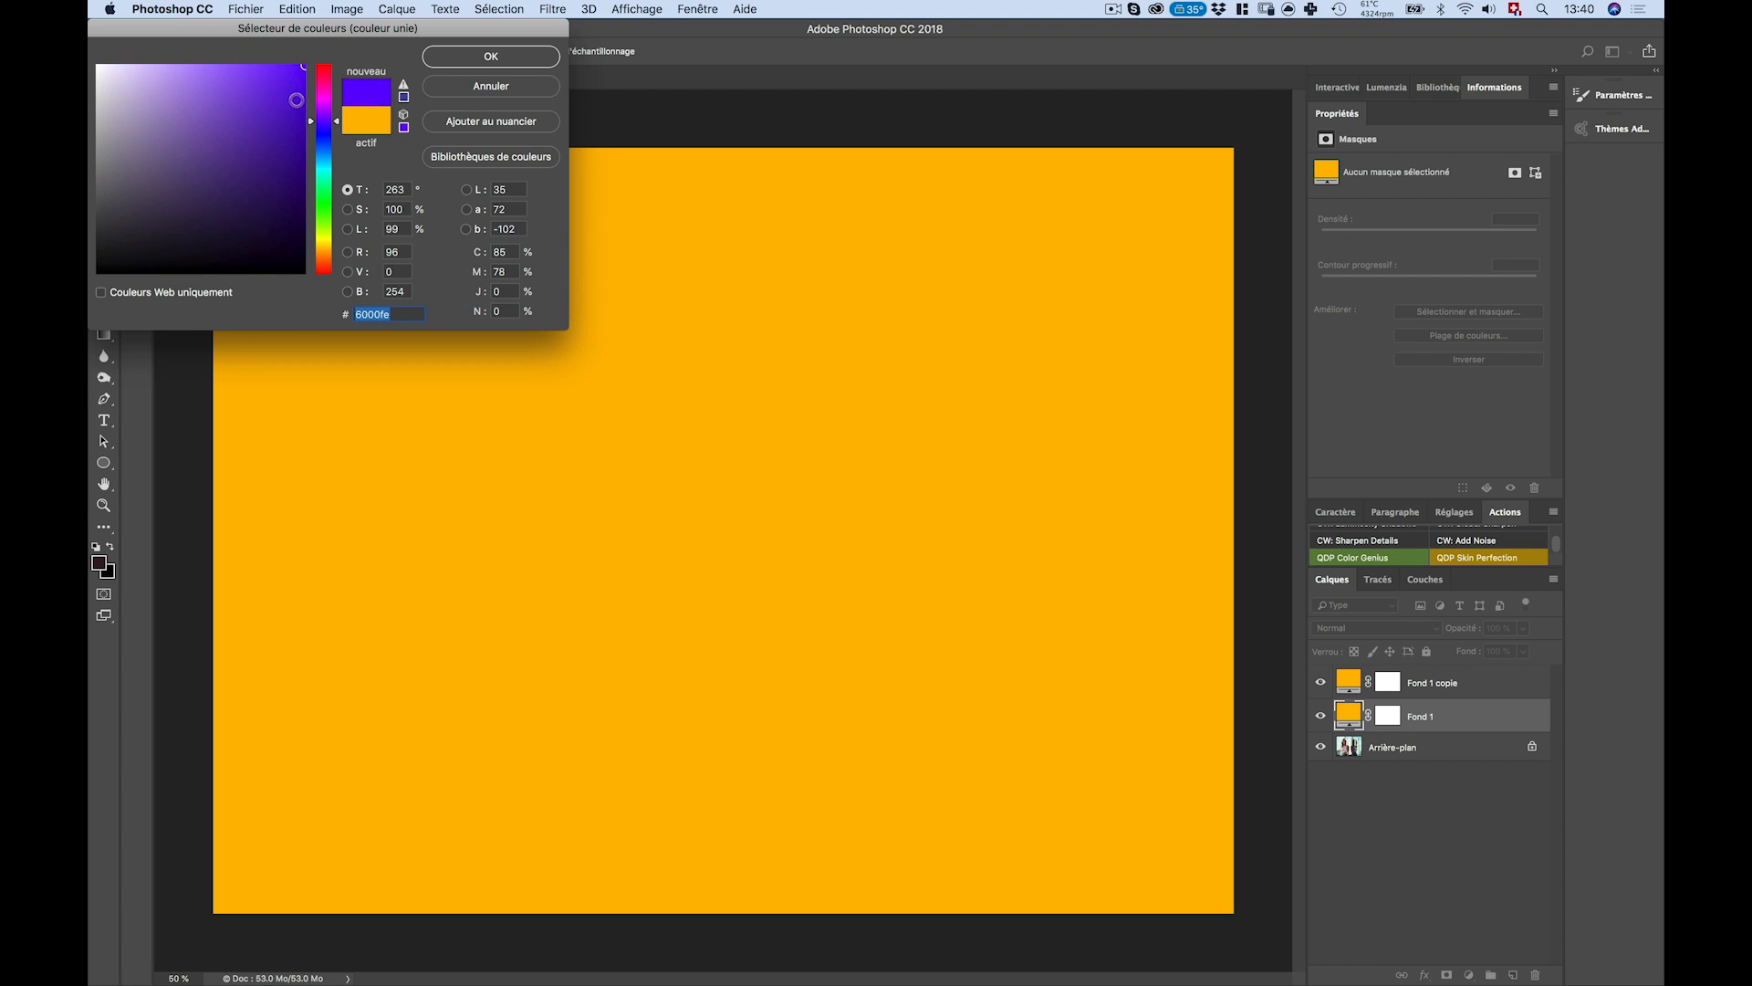
# - Change the lower fill layer's colour to dark indigo and rename that layer ombres
pyautogui.click(303, 178)
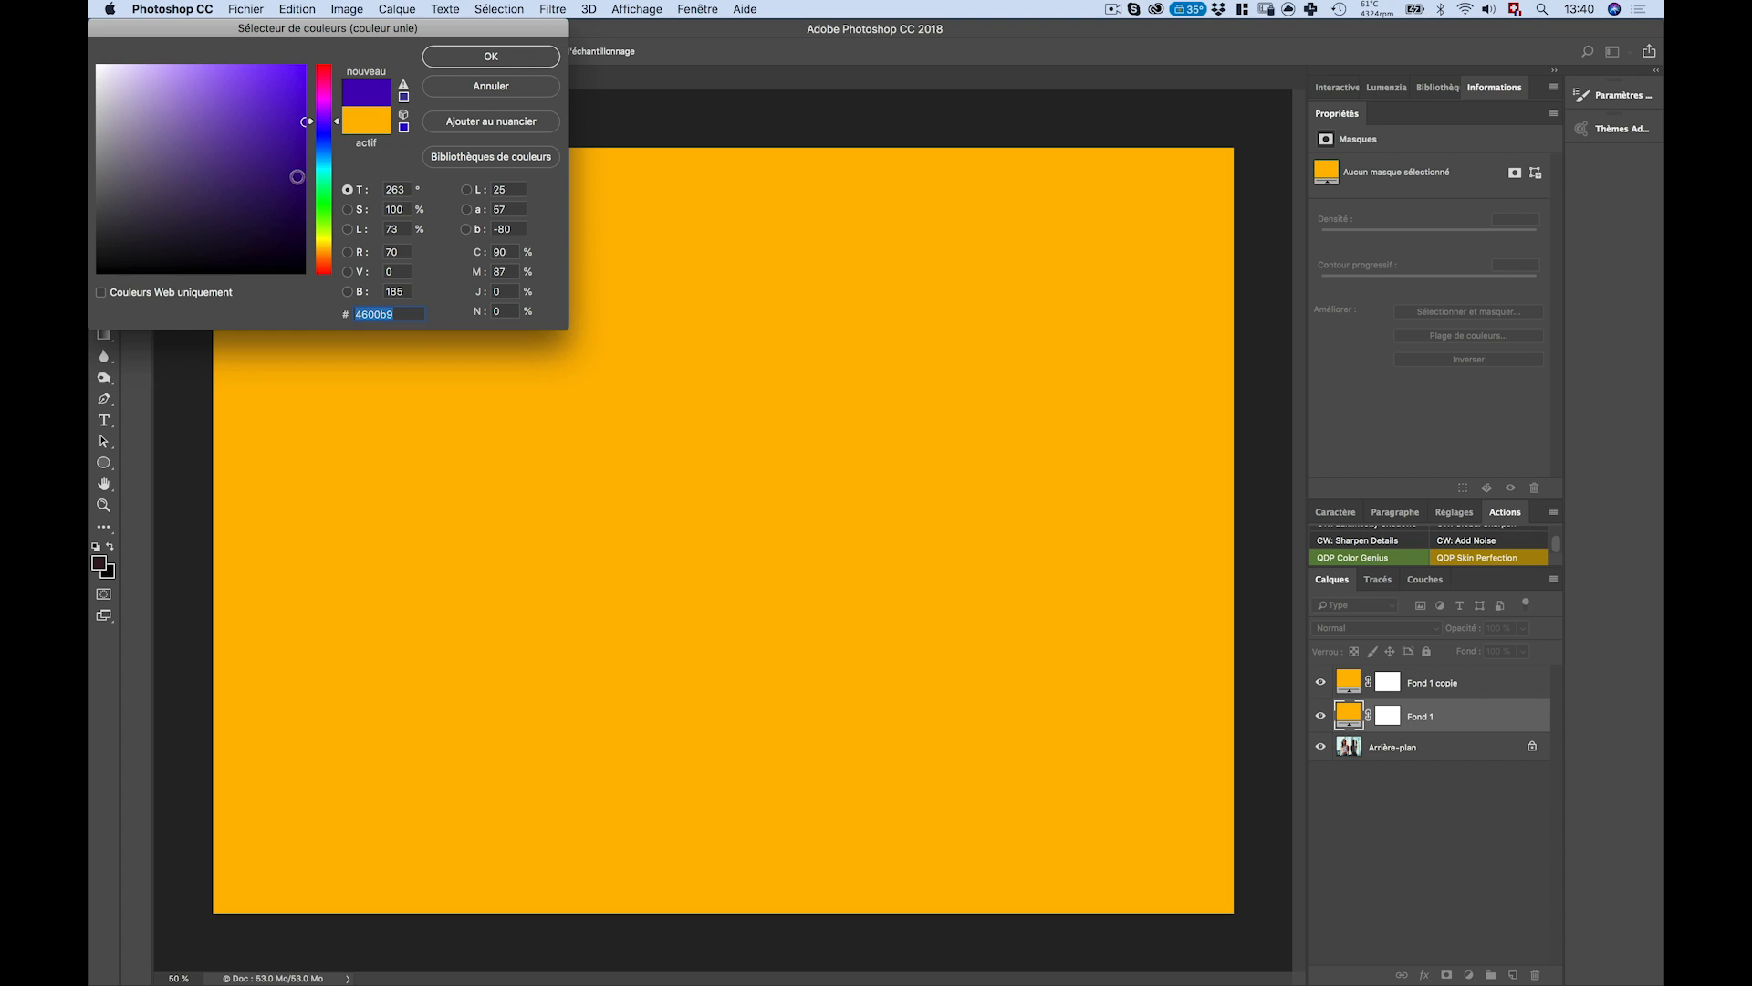
pyautogui.click(491, 56)
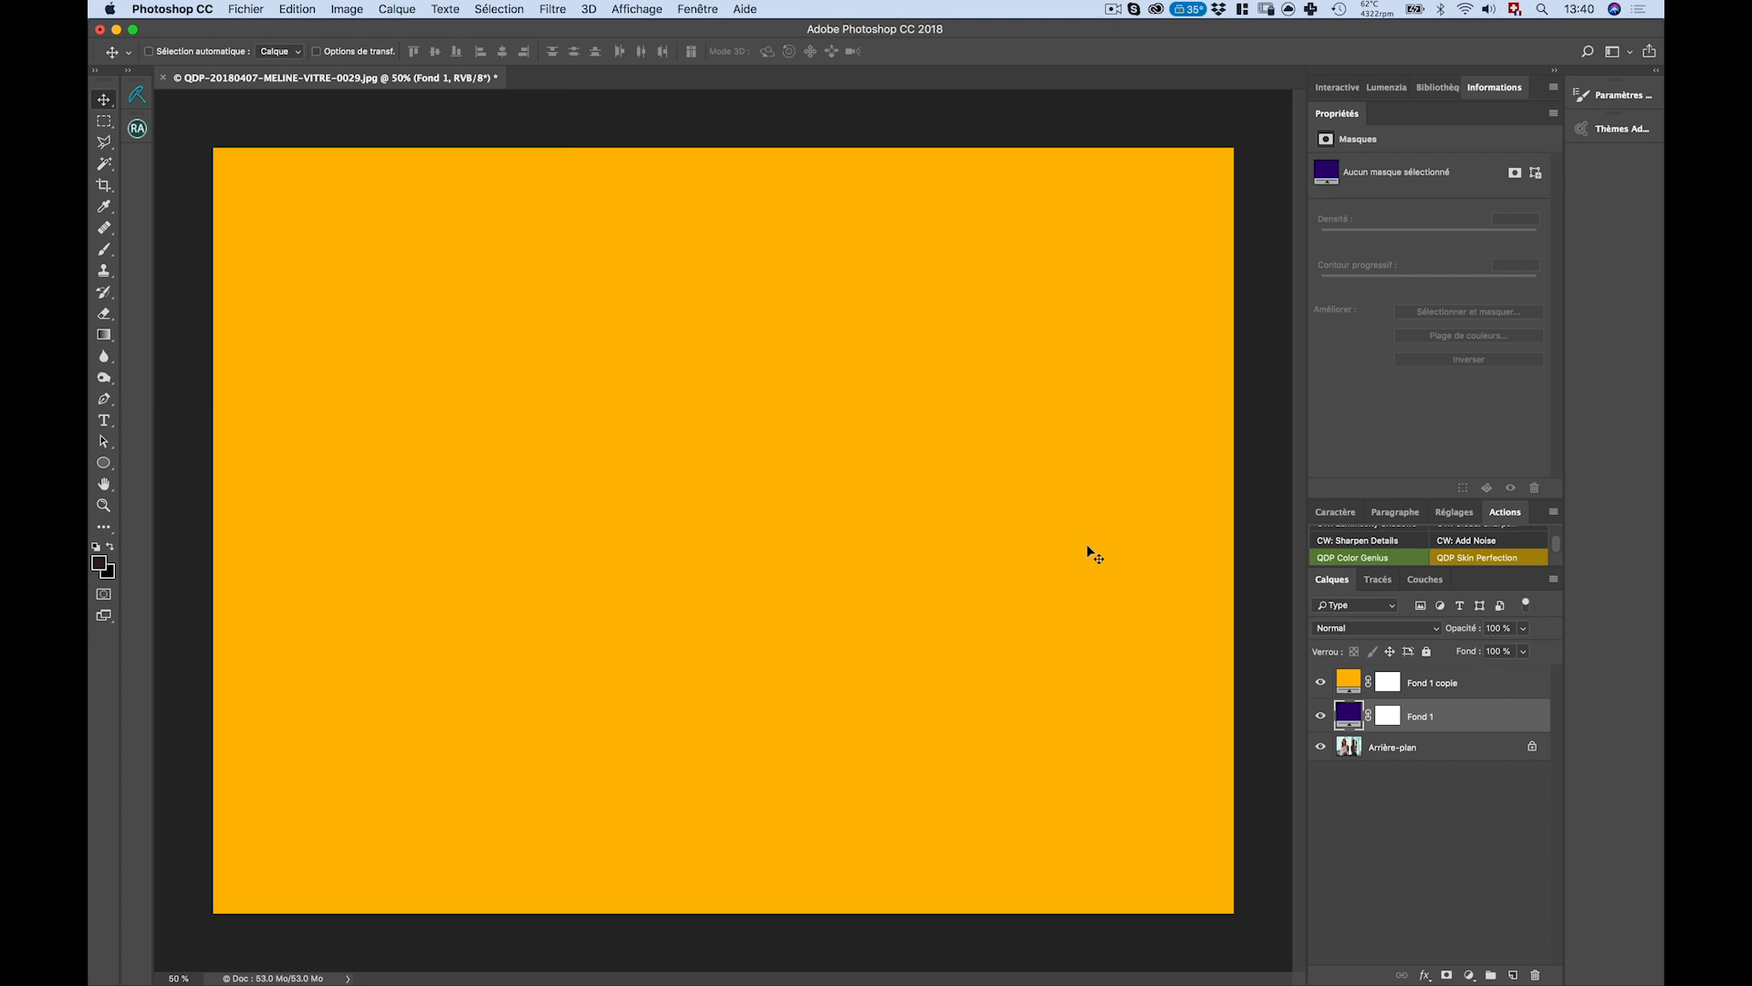
pyautogui.doubleClick(1419, 717)
pyautogui.write('ombres')
pyautogui.press('Return')
# - Rename the orange fill layer htes lum
pyautogui.doubleClick(1433, 683)
pyautogui.write('h')
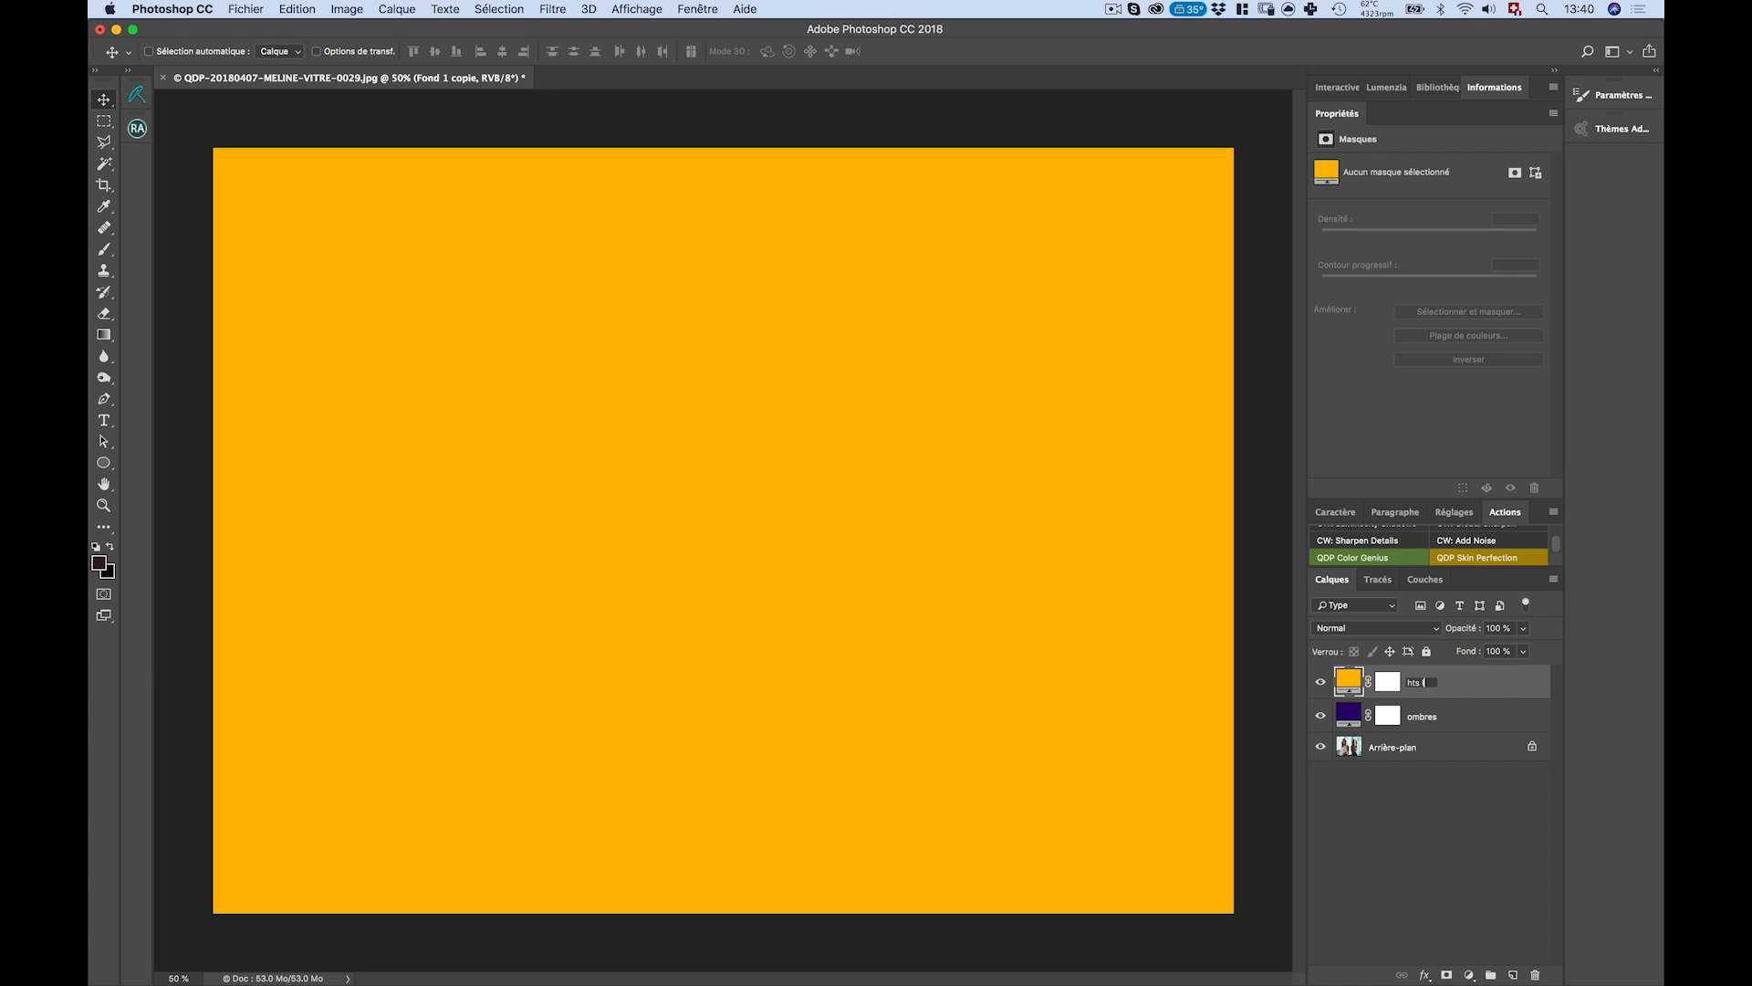
pyautogui.write('tes lum')
pyautogui.press('Return')
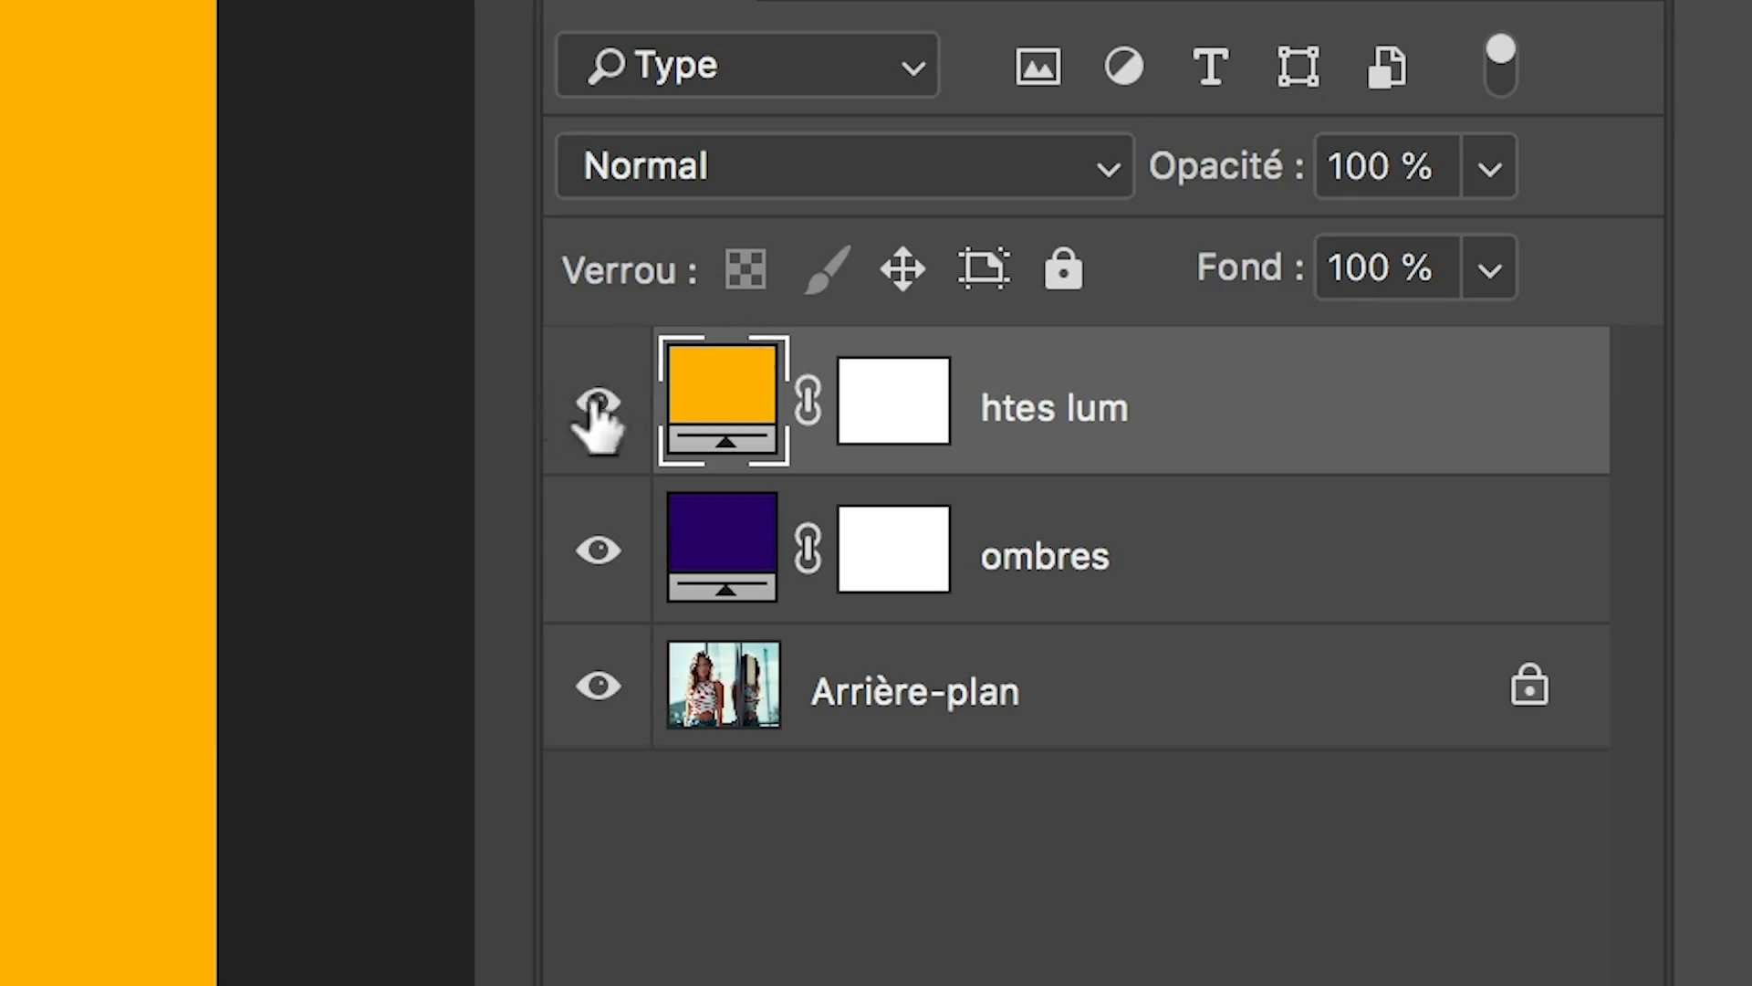
# - Hide the htes lum layer and select the ombres layer
pyautogui.click(599, 415)
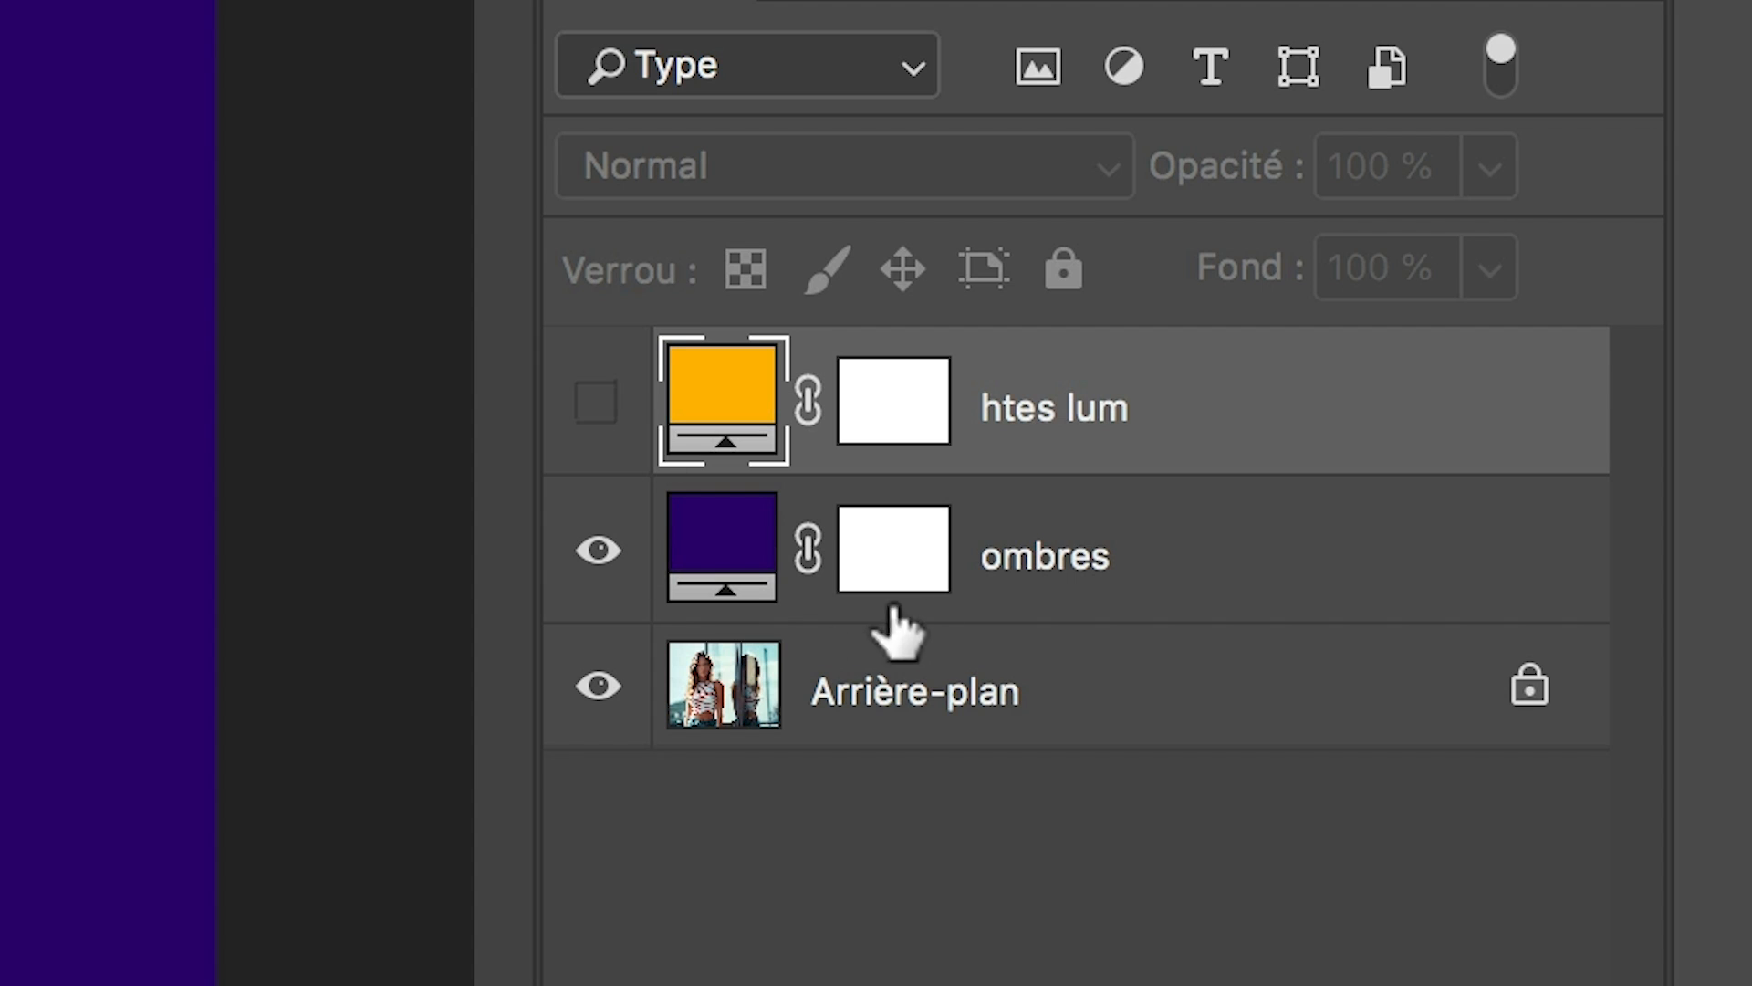
pyautogui.click(1155, 569)
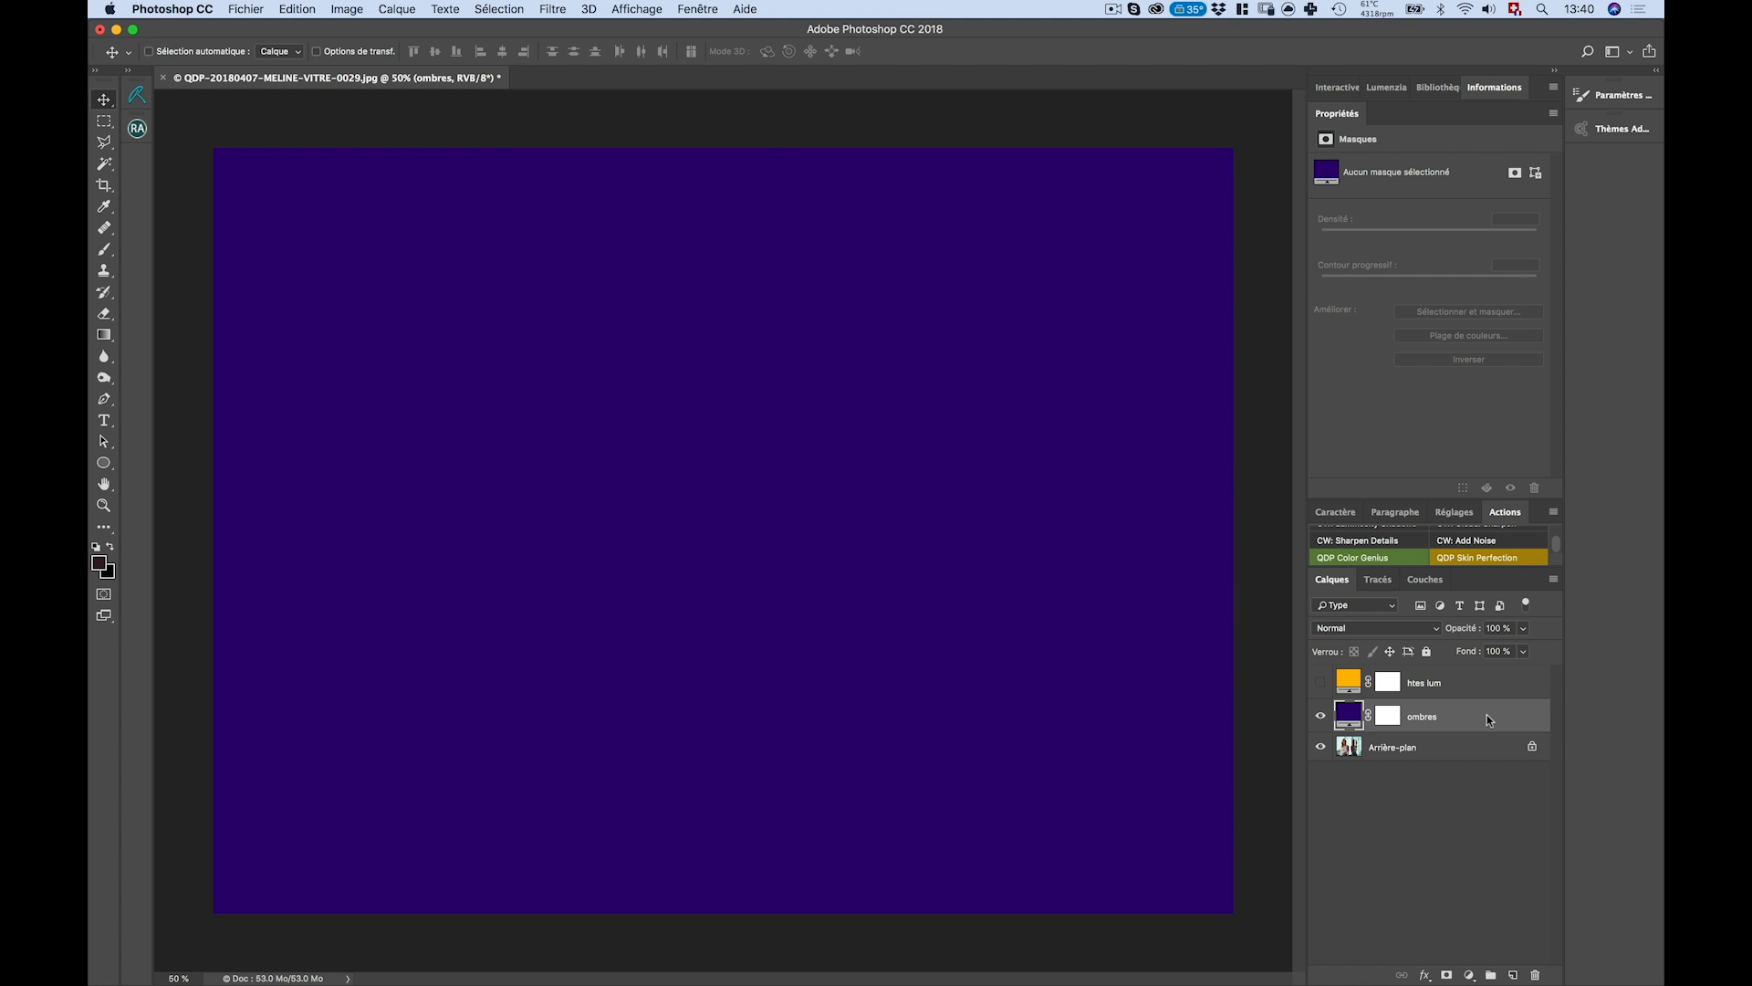
pyautogui.doubleClick(1487, 715)
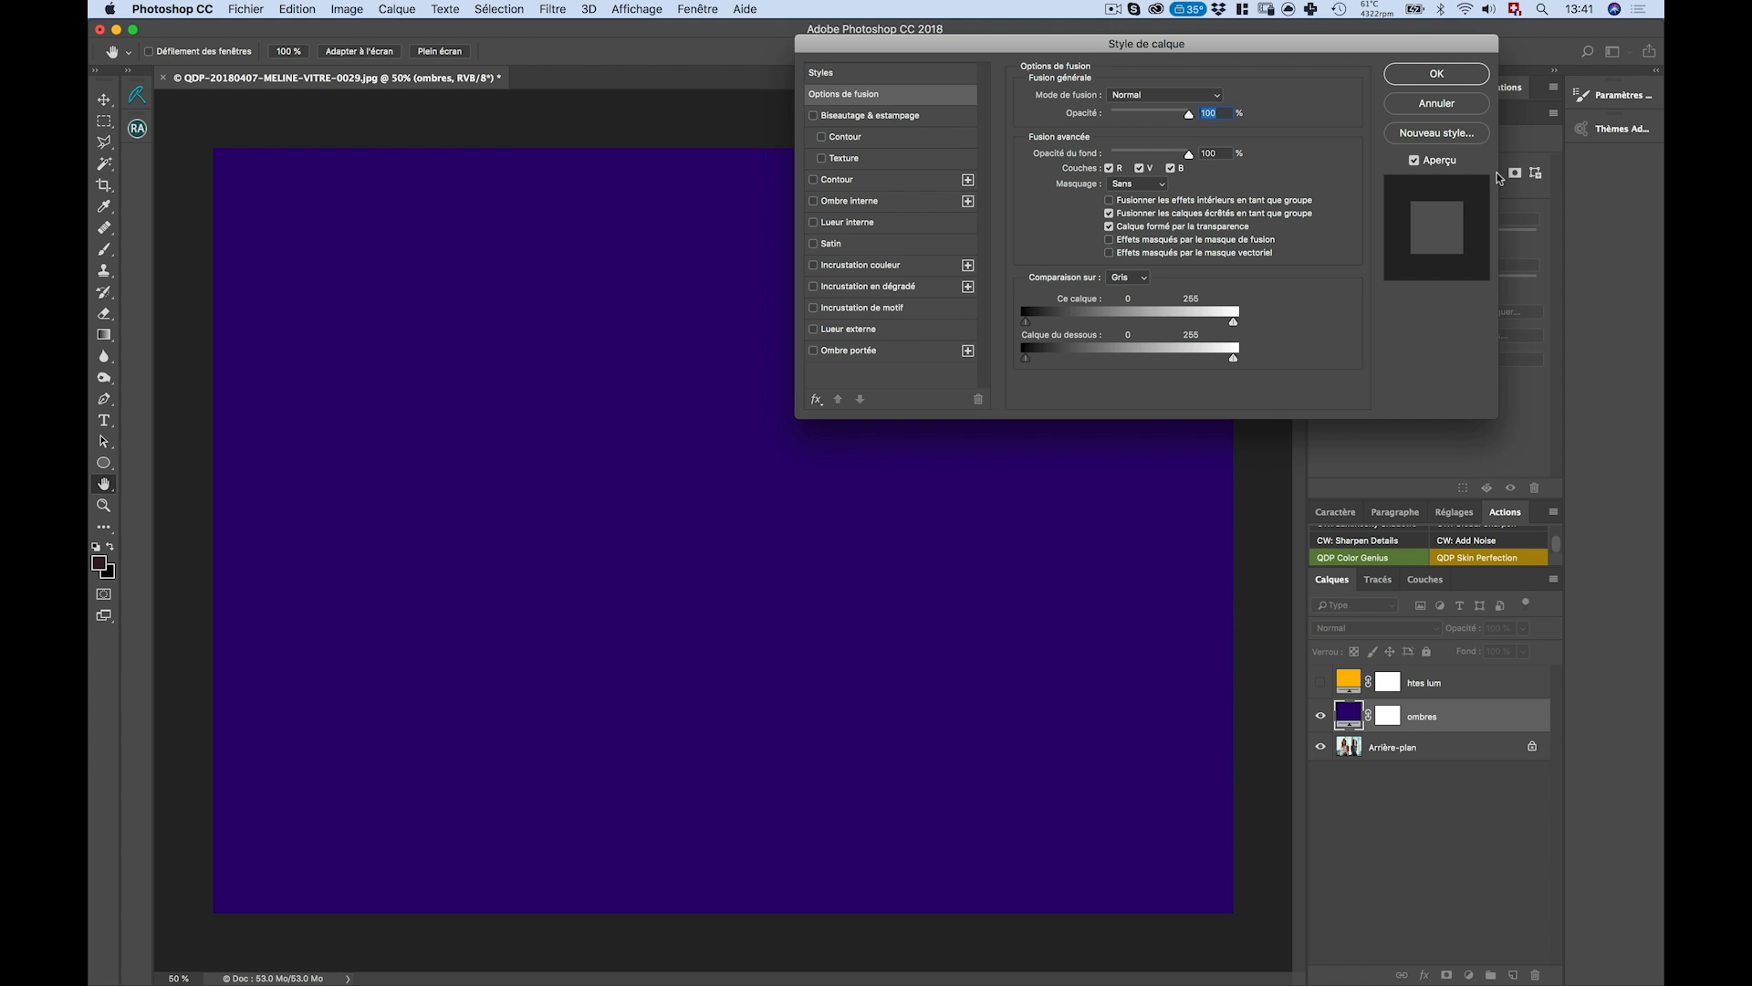
pyautogui.moveTo(1453, 43); pyautogui.dragTo(1321, 112)
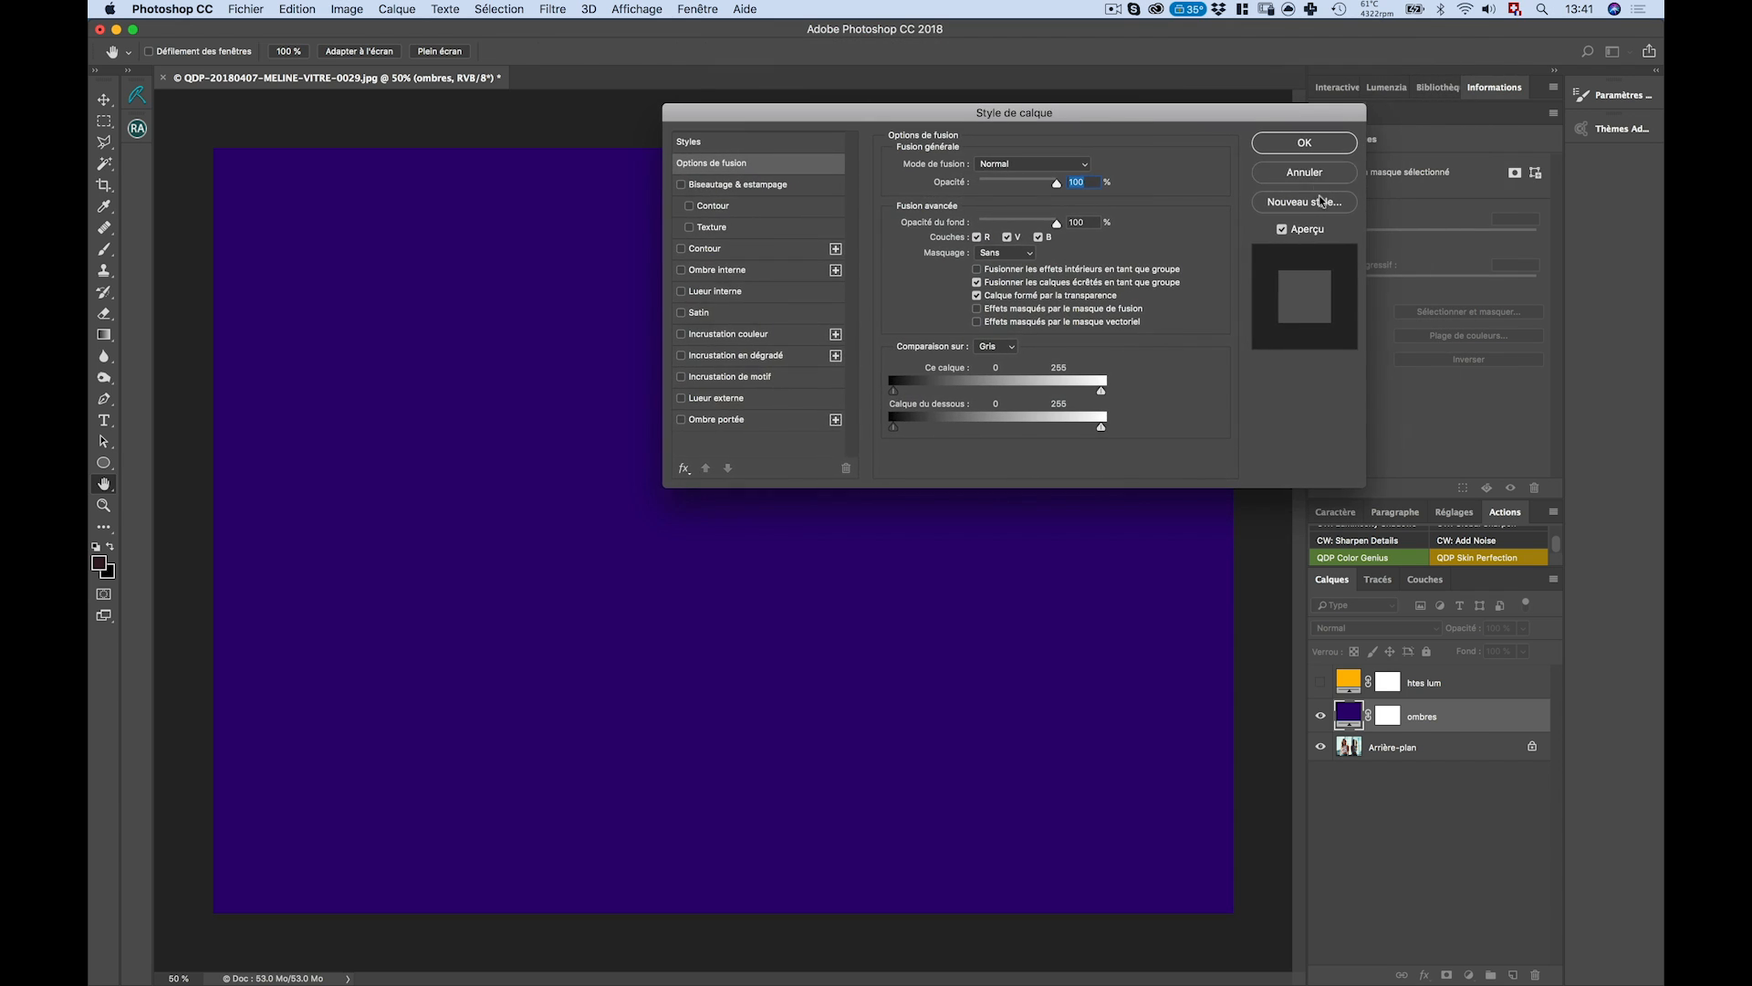
pyautogui.click(1305, 172)
# - In the ombres layer's blending options, lower the underlying layer's white limit to 113
pyautogui.rightClick(1484, 719)
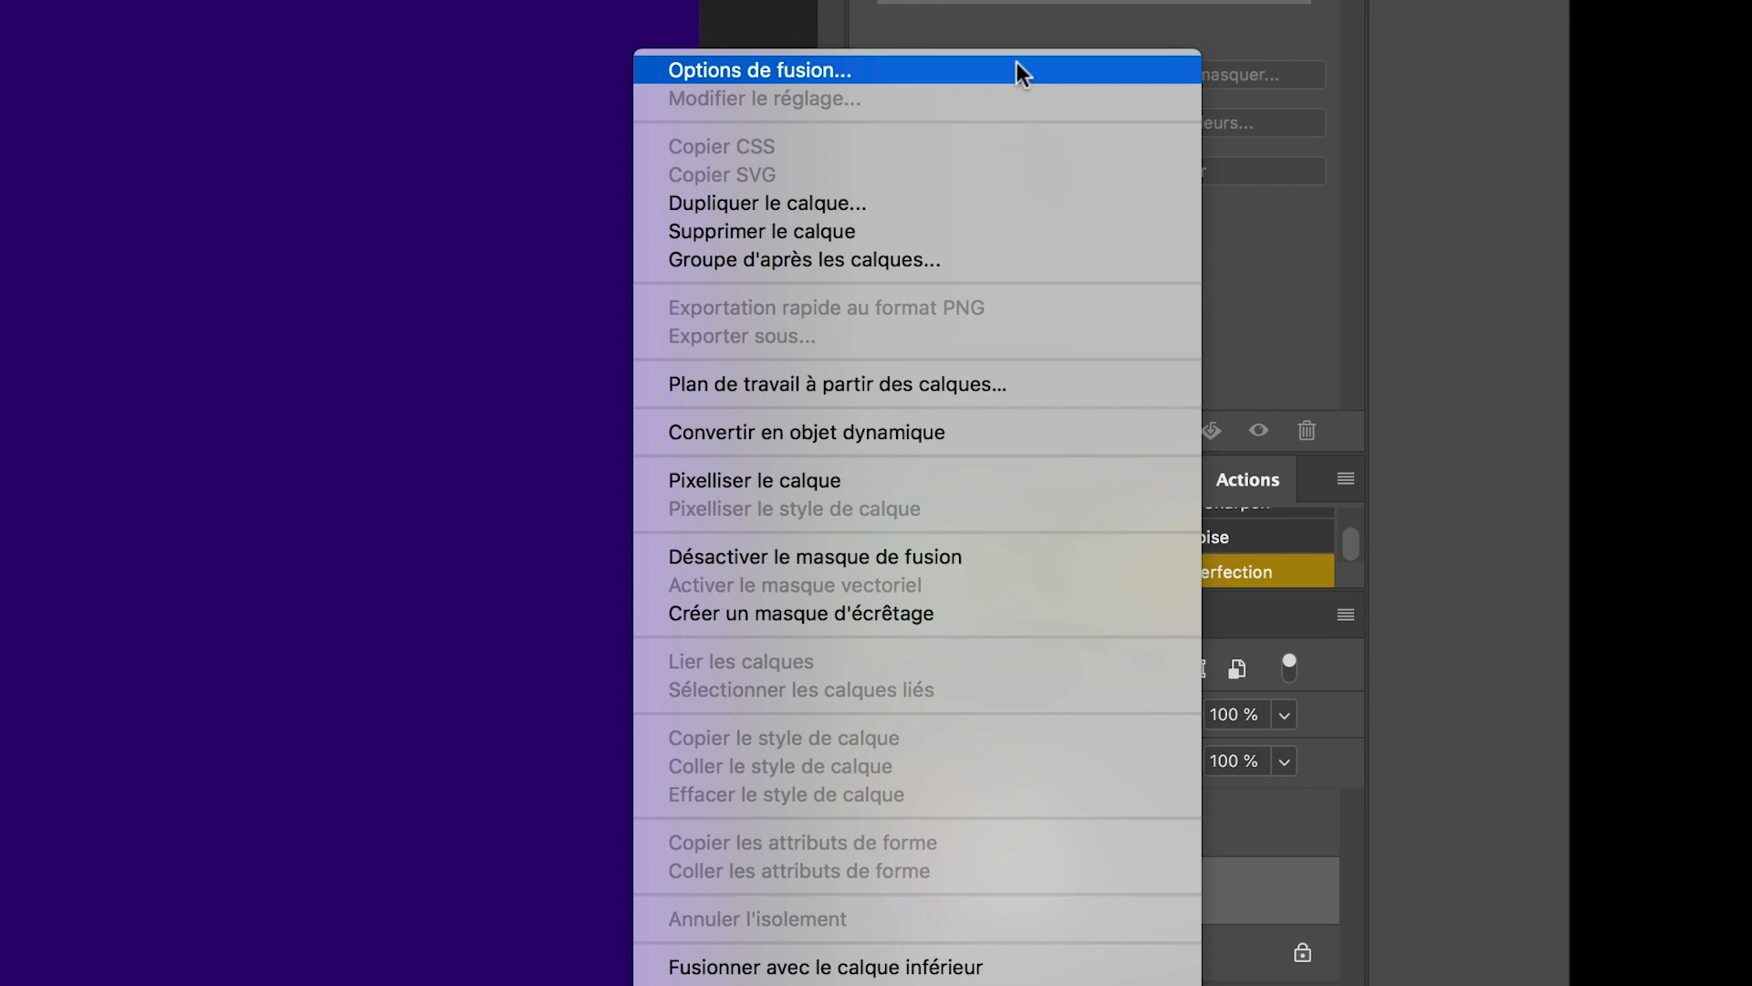
pyautogui.click(1017, 64)
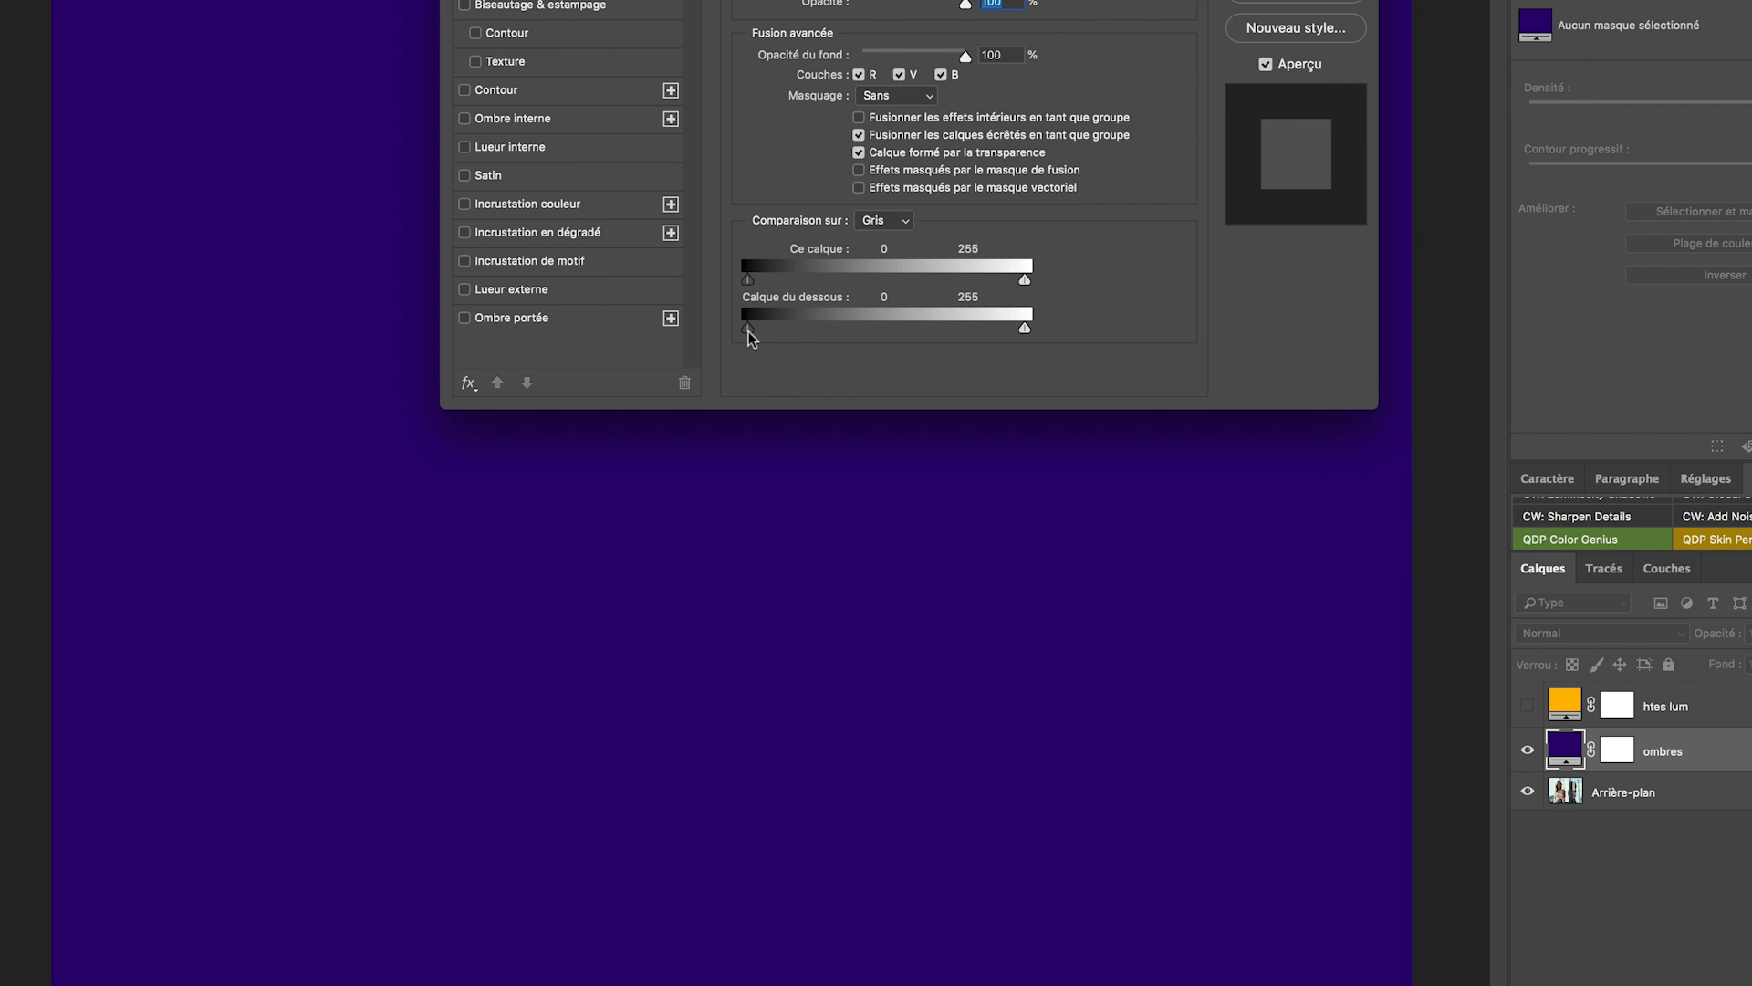
pyautogui.moveTo(748, 332); pyautogui.dragTo(746, 331)
pyautogui.moveTo(1025, 329); pyautogui.dragTo(903, 327)
pyautogui.moveTo(904, 2); pyautogui.dragTo(1303, 27)
pyautogui.moveTo(1303, 355)
pyautogui.mouseDown()
pyautogui.moveTo(1229, 322)
pyautogui.moveTo(1220, 352)
pyautogui.moveTo(1200, 342)
pyautogui.moveTo(1270, 358)
pyautogui.mouseUp()
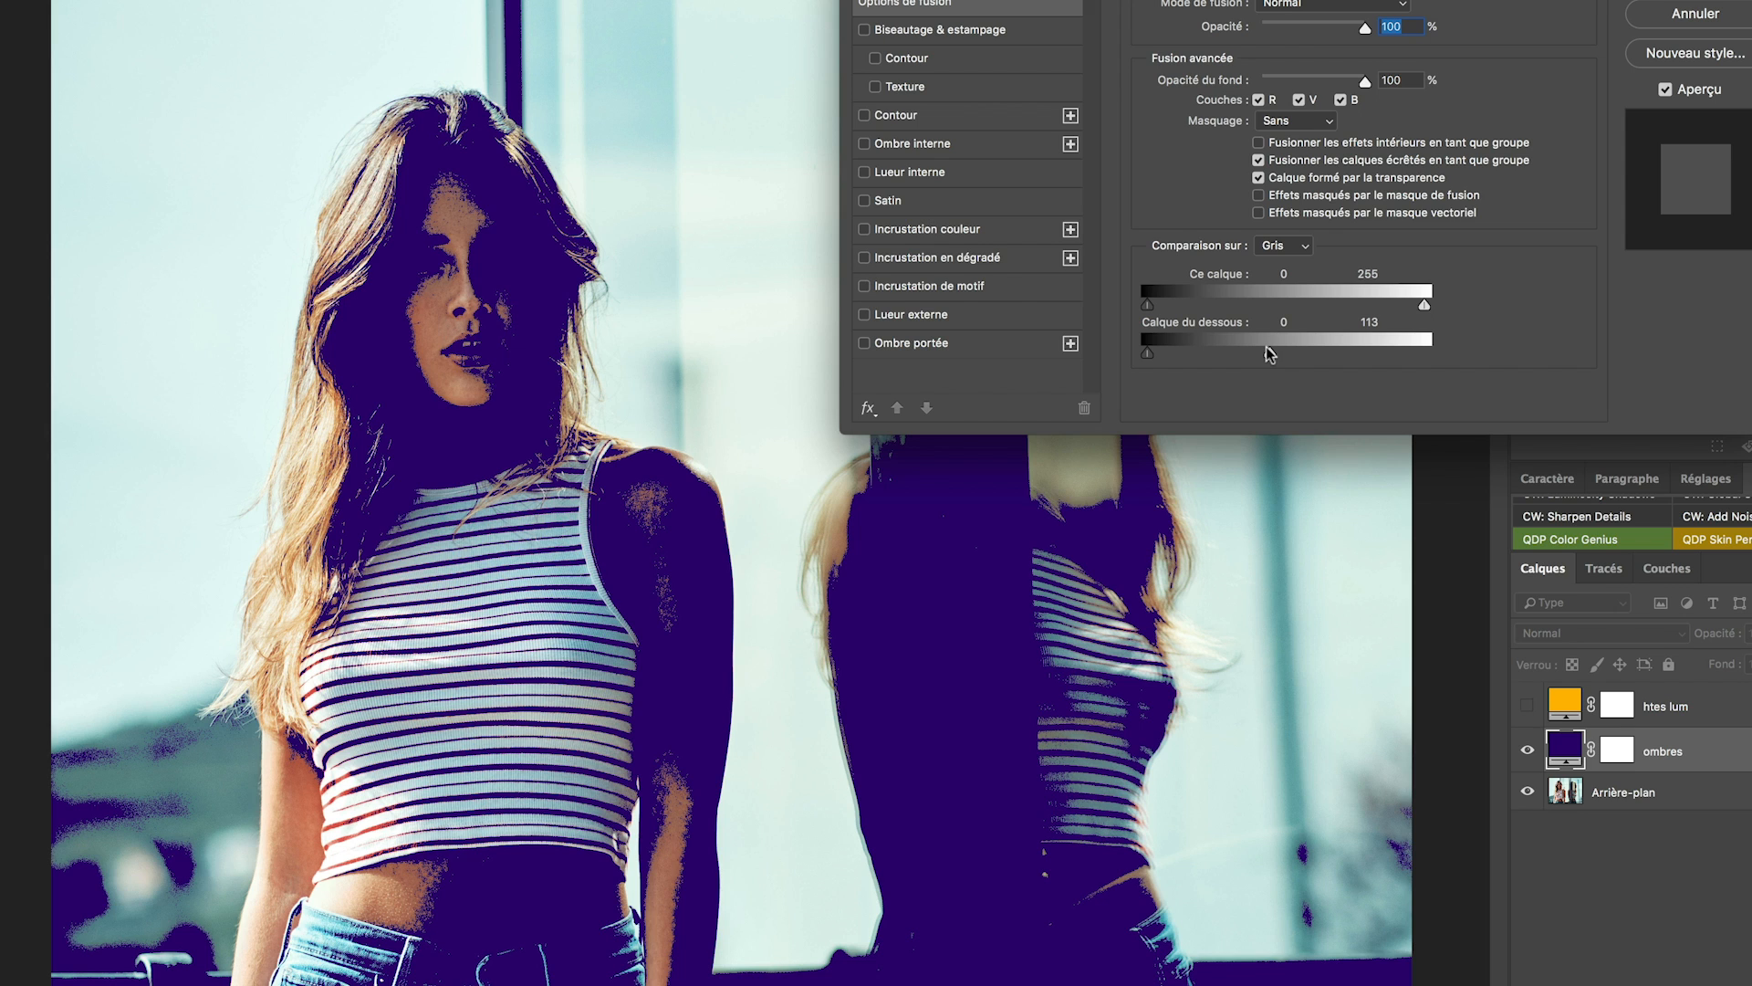
# - Split the underlying layer's white limit to 0 / 133 for a gradual transition on ombres and apply the blending options
pyautogui.press('alt')
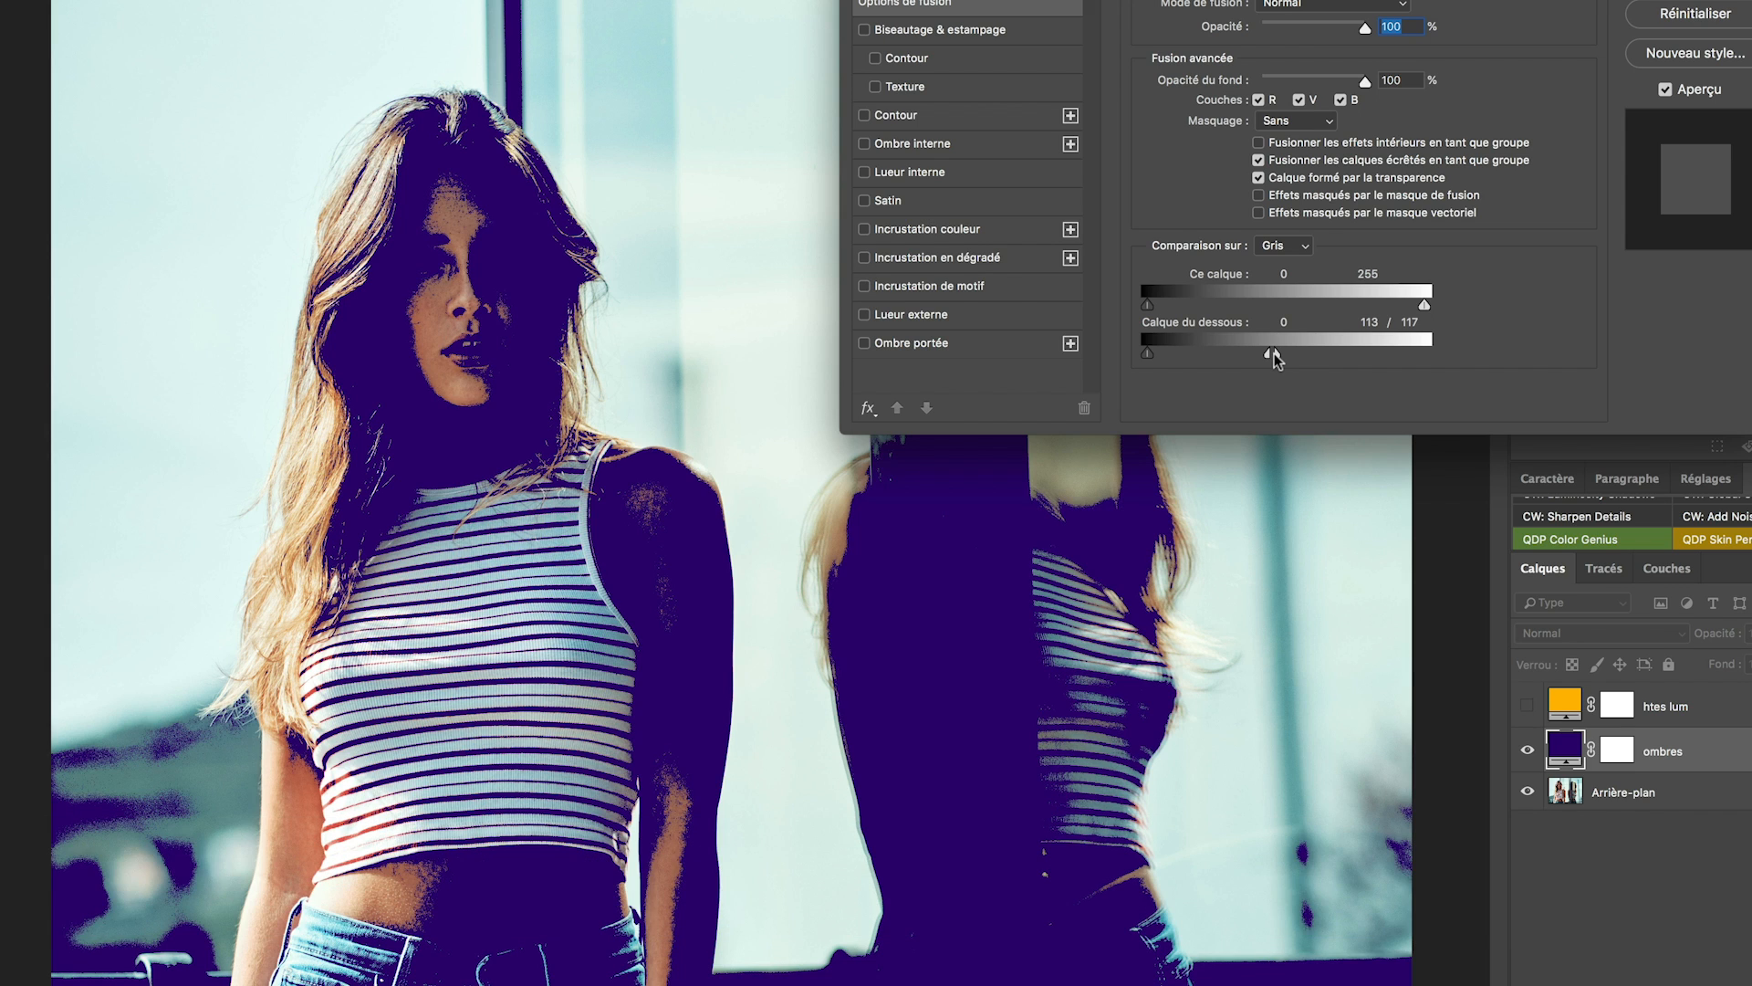
pyautogui.moveTo(1274, 353)
pyautogui.mouseDown()
pyautogui.moveTo(1346, 375)
pyautogui.moveTo(1249, 355)
pyautogui.mouseUp()
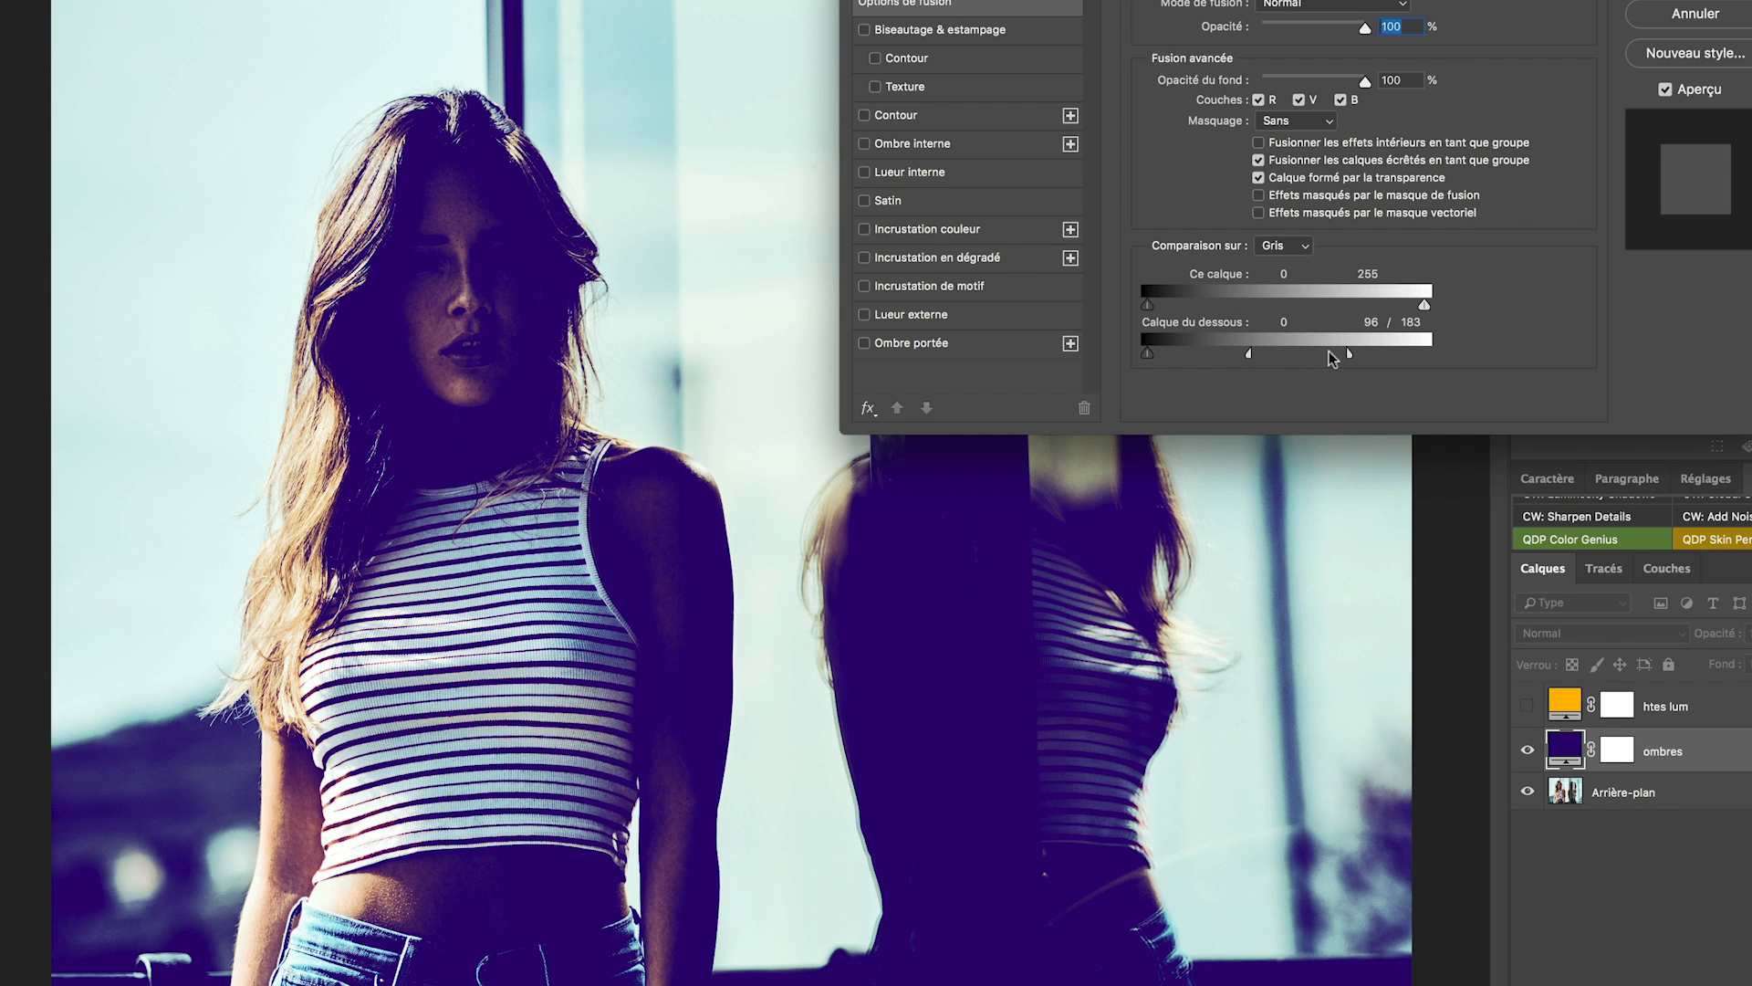
pyautogui.moveTo(1350, 354); pyautogui.dragTo(1356, 354)
pyautogui.moveTo(1249, 354); pyautogui.dragTo(1147, 353)
pyautogui.moveTo(1354, 354); pyautogui.dragTo(1289, 330)
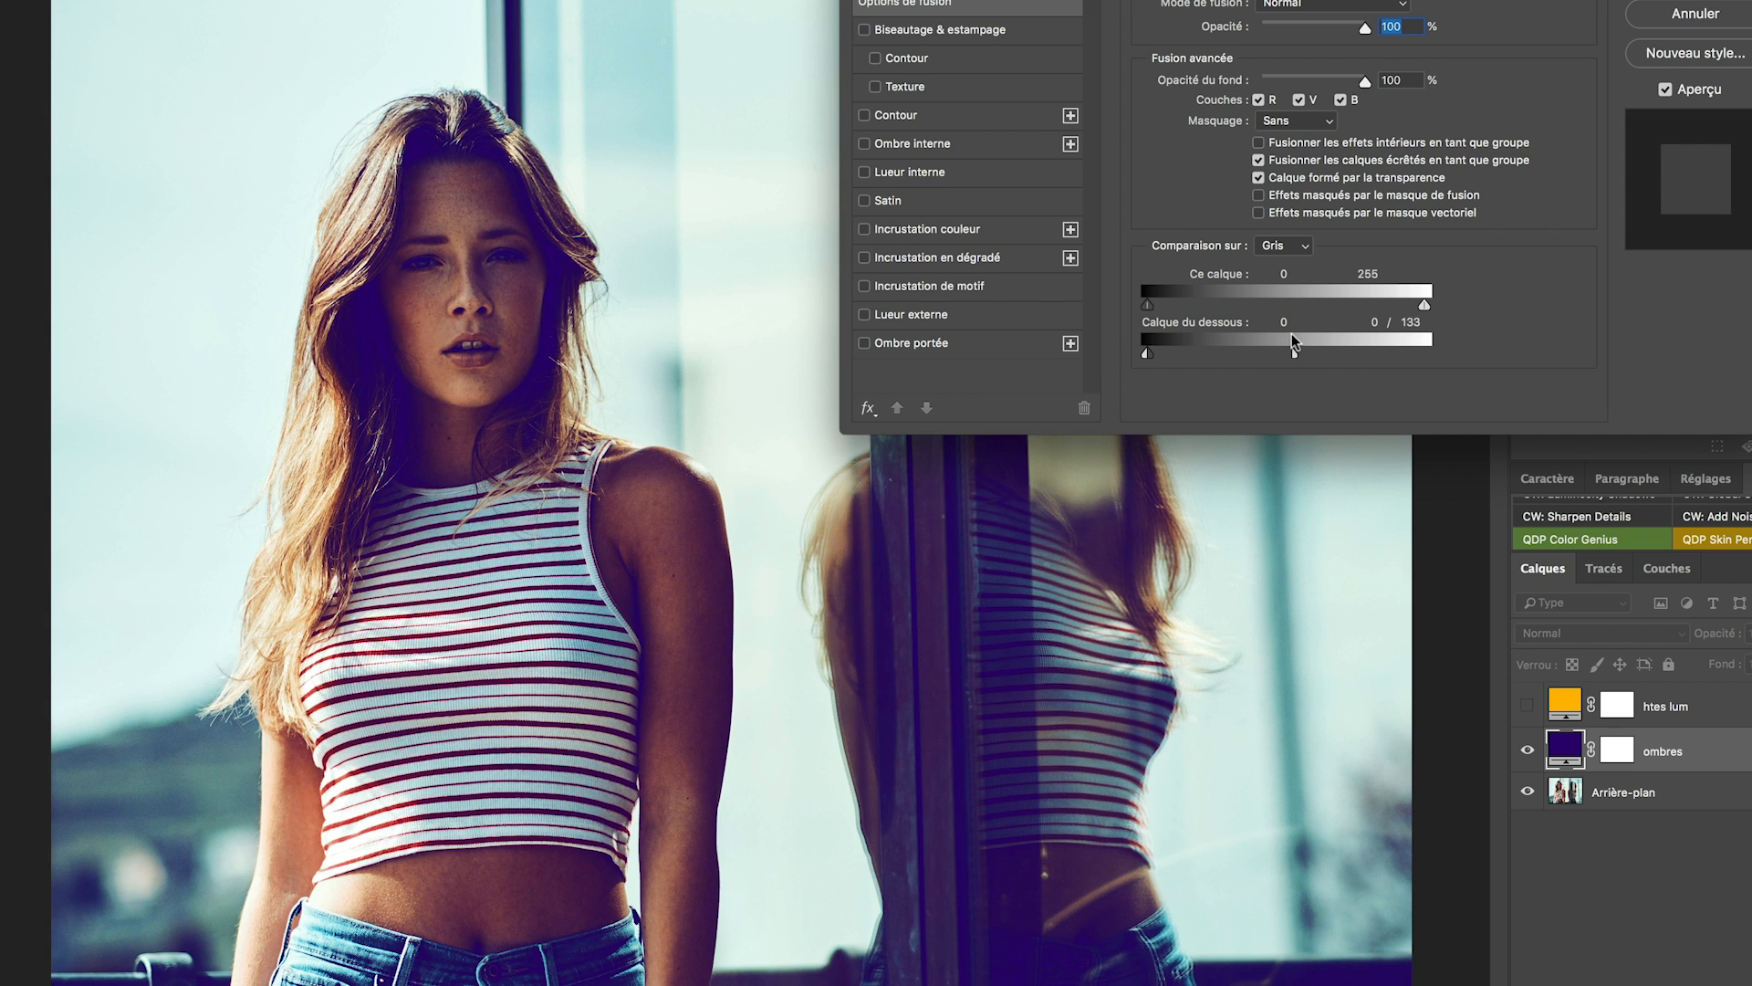
pyautogui.press('Return')
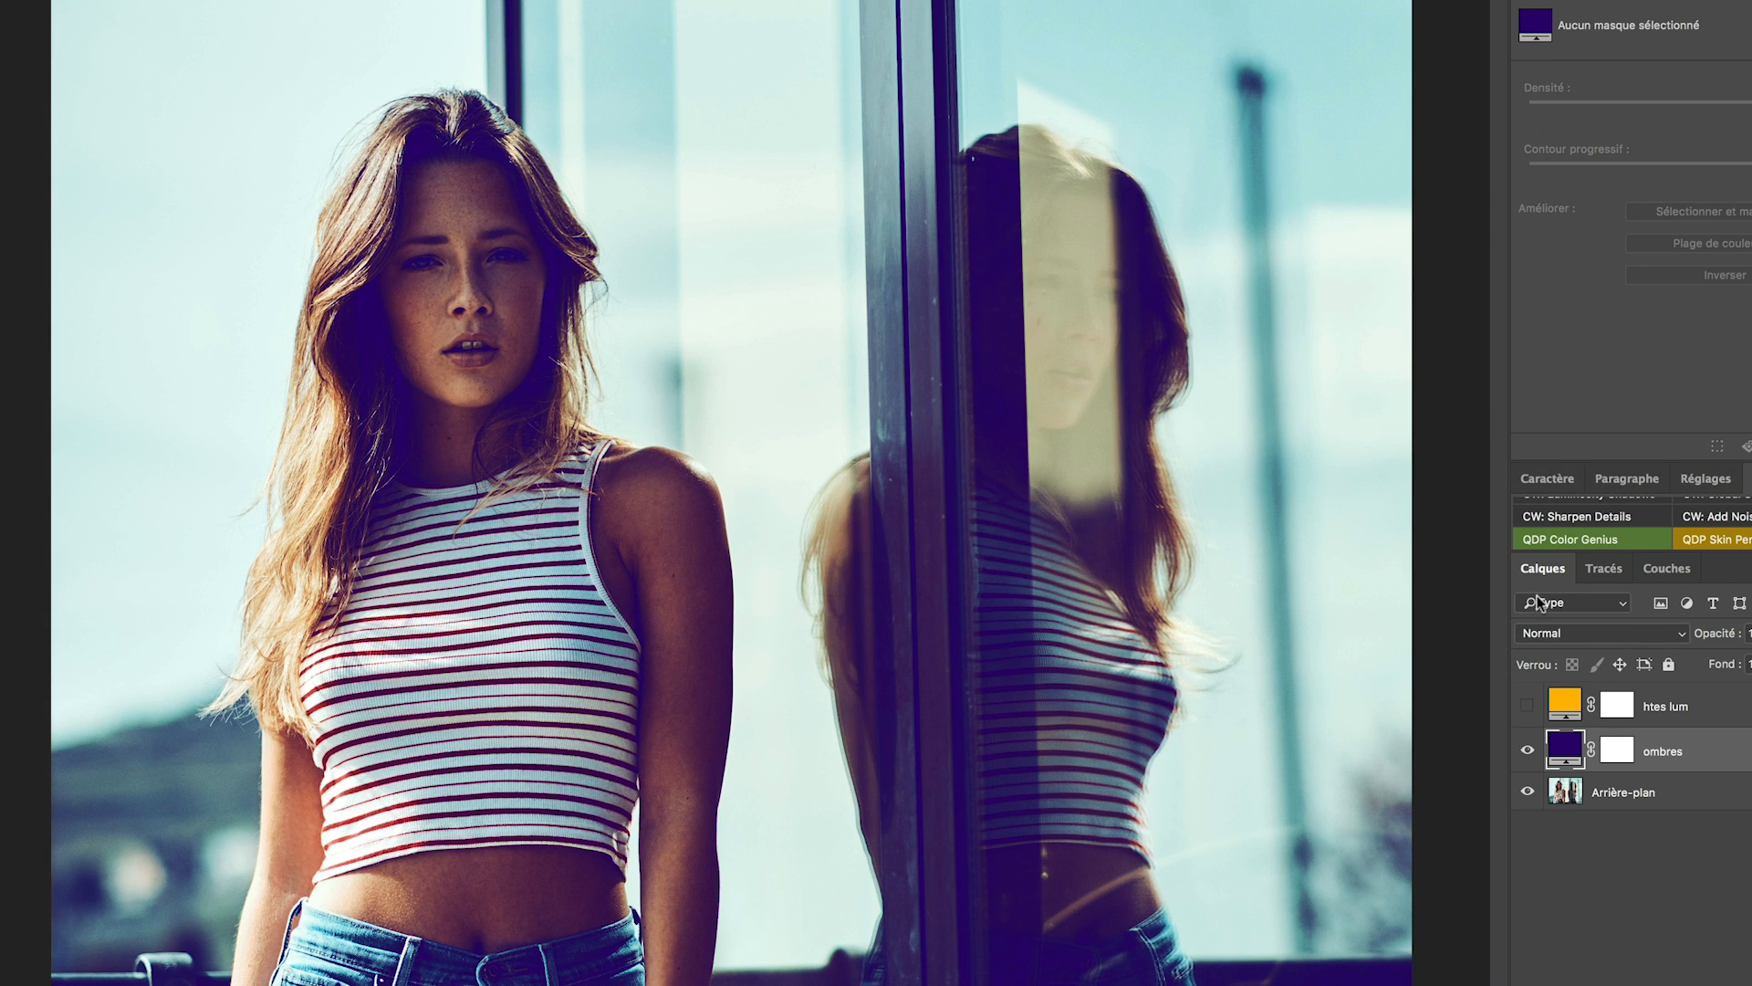
# - Show htes lum instead of ombres and split its underlying layer's black limit to 70 / 255 in the blending options
pyautogui.click(1528, 751)
pyautogui.click(1528, 705)
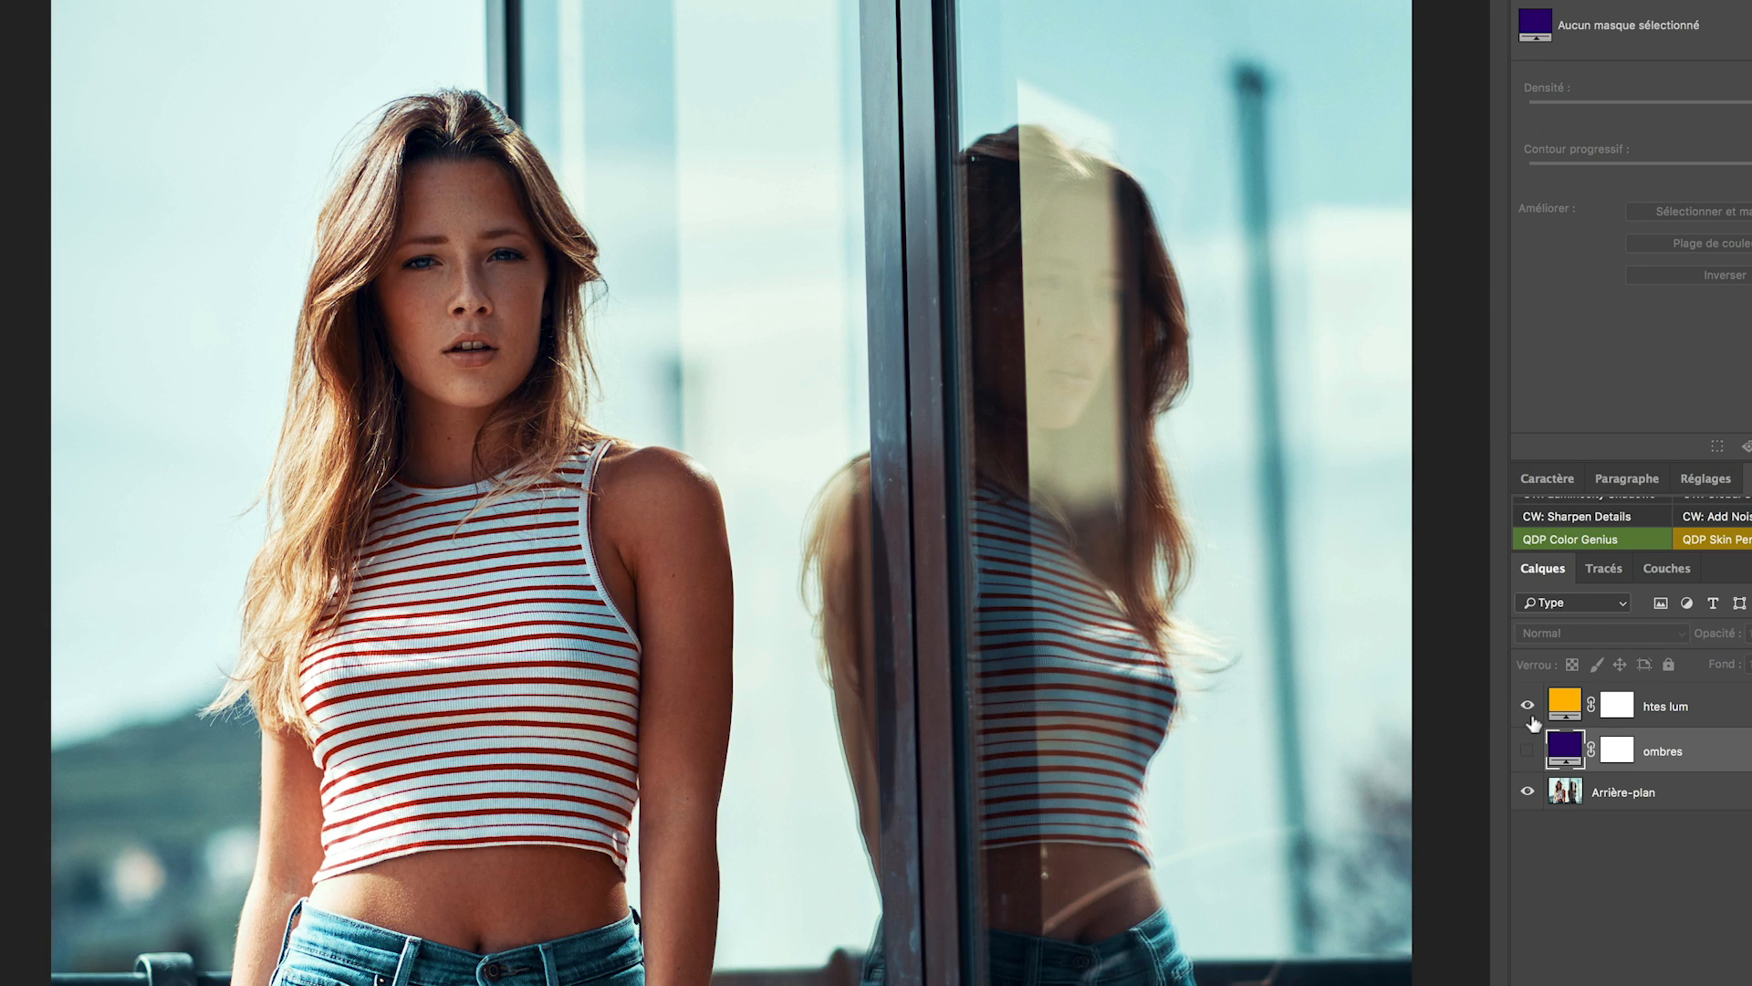
pyautogui.doubleClick(1750, 712)
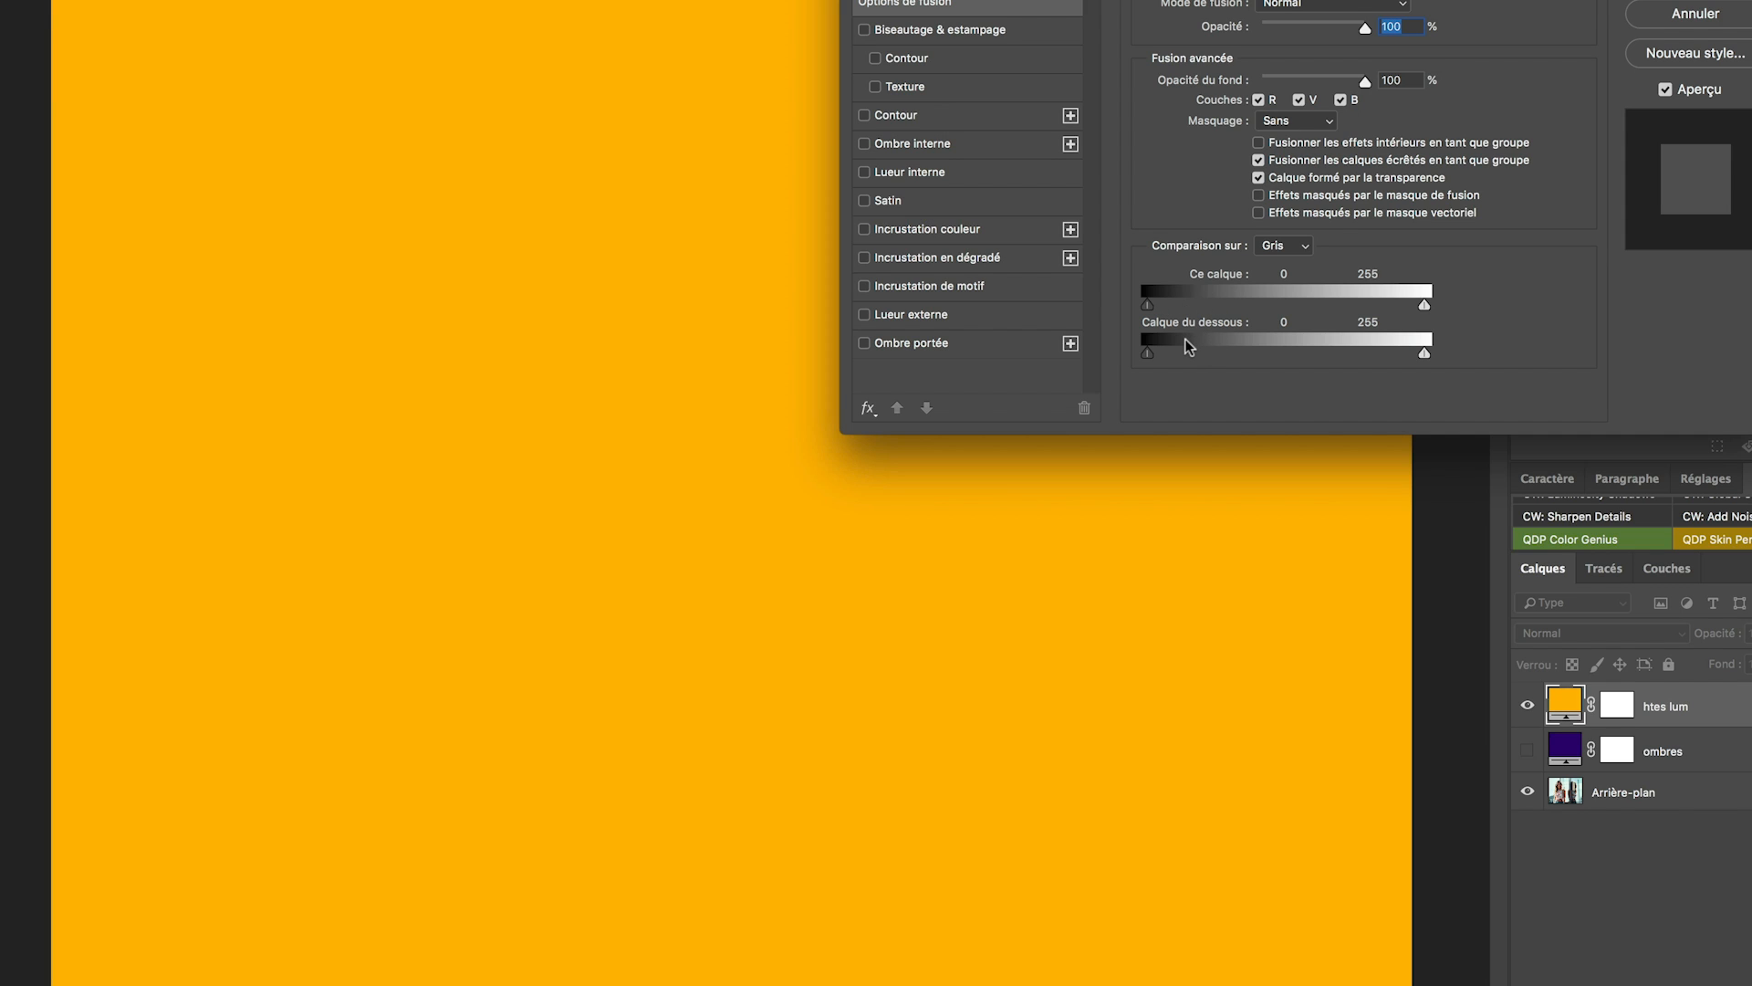
pyautogui.moveTo(1147, 353); pyautogui.dragTo(1314, 377)
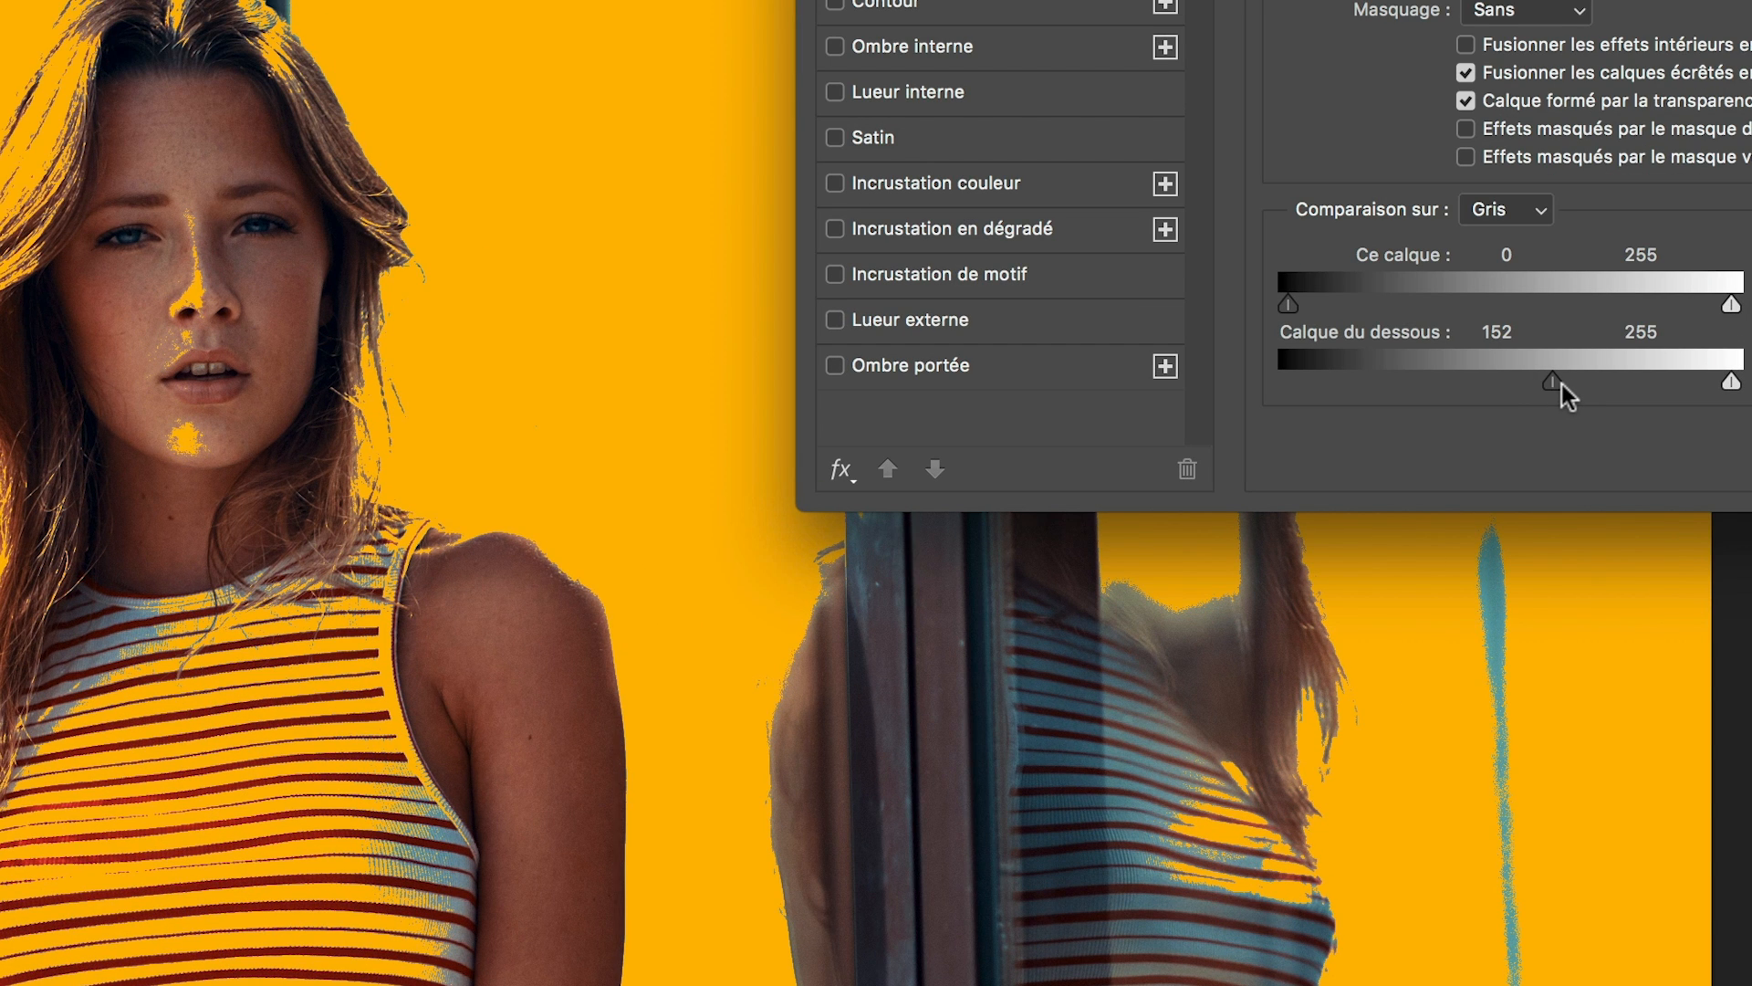
pyautogui.moveTo(1560, 383); pyautogui.dragTo(1731, 383)
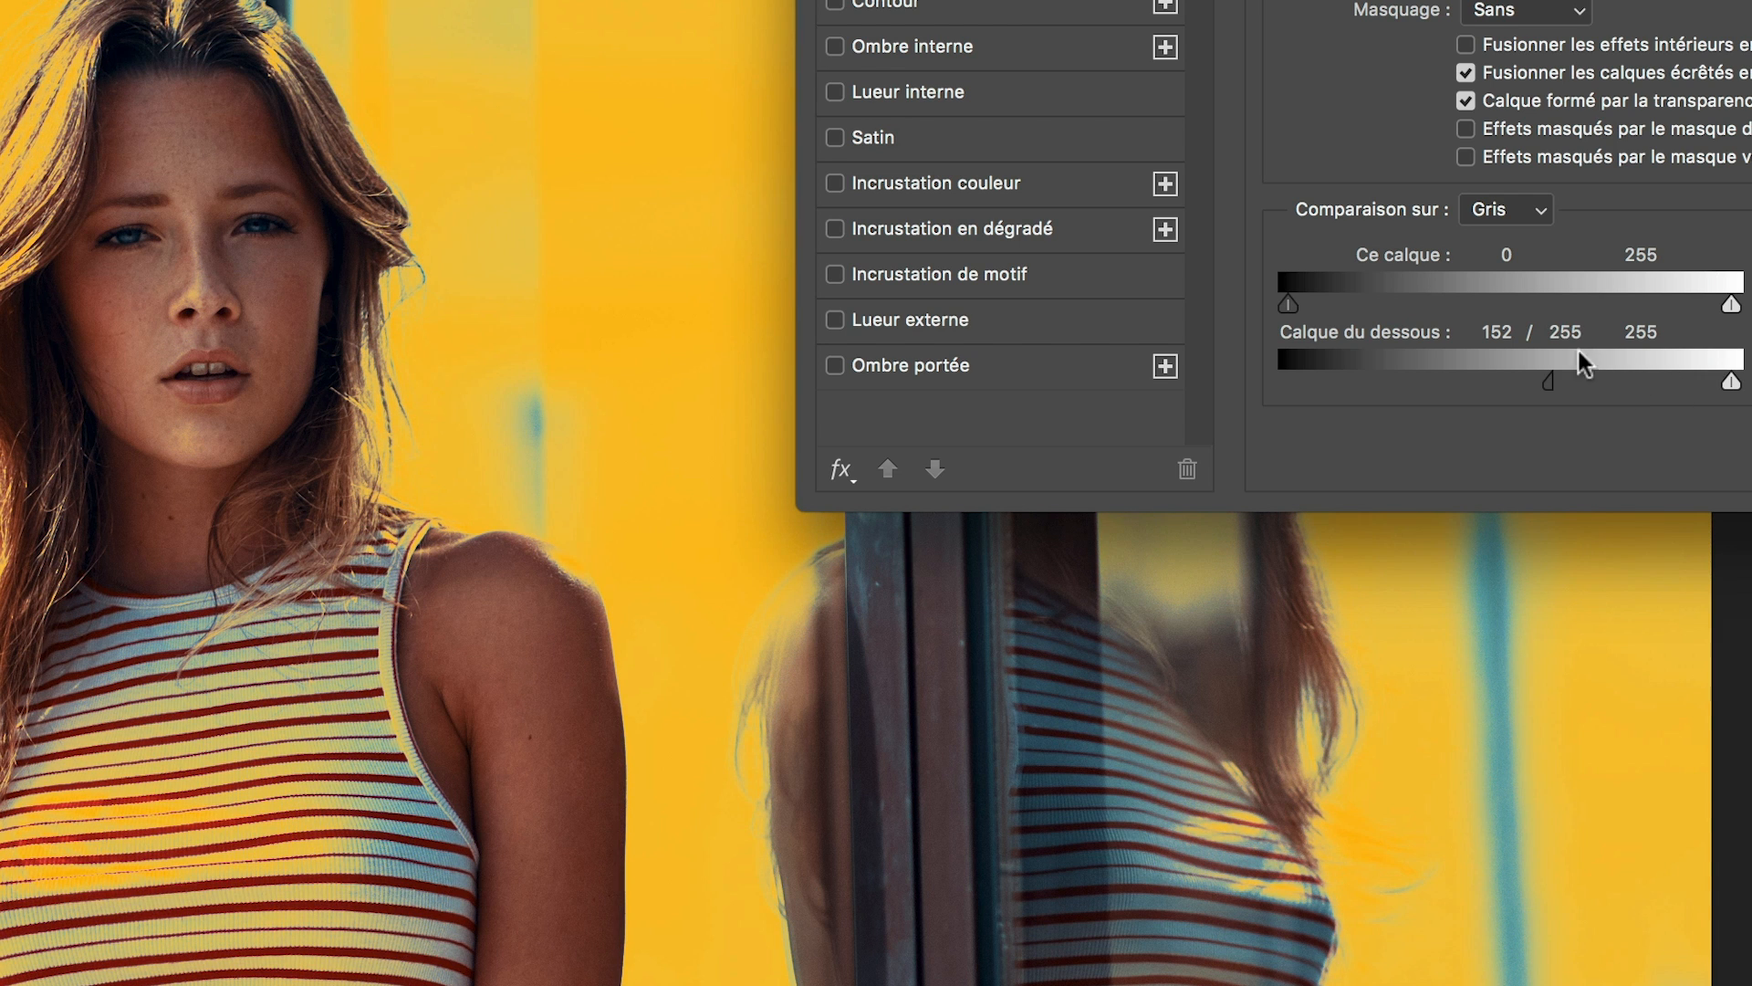
pyautogui.moveTo(1471, 367)
pyautogui.mouseDown()
pyautogui.moveTo(1511, 368)
pyautogui.moveTo(1415, 348)
pyautogui.moveTo(1442, 356)
pyautogui.mouseUp()
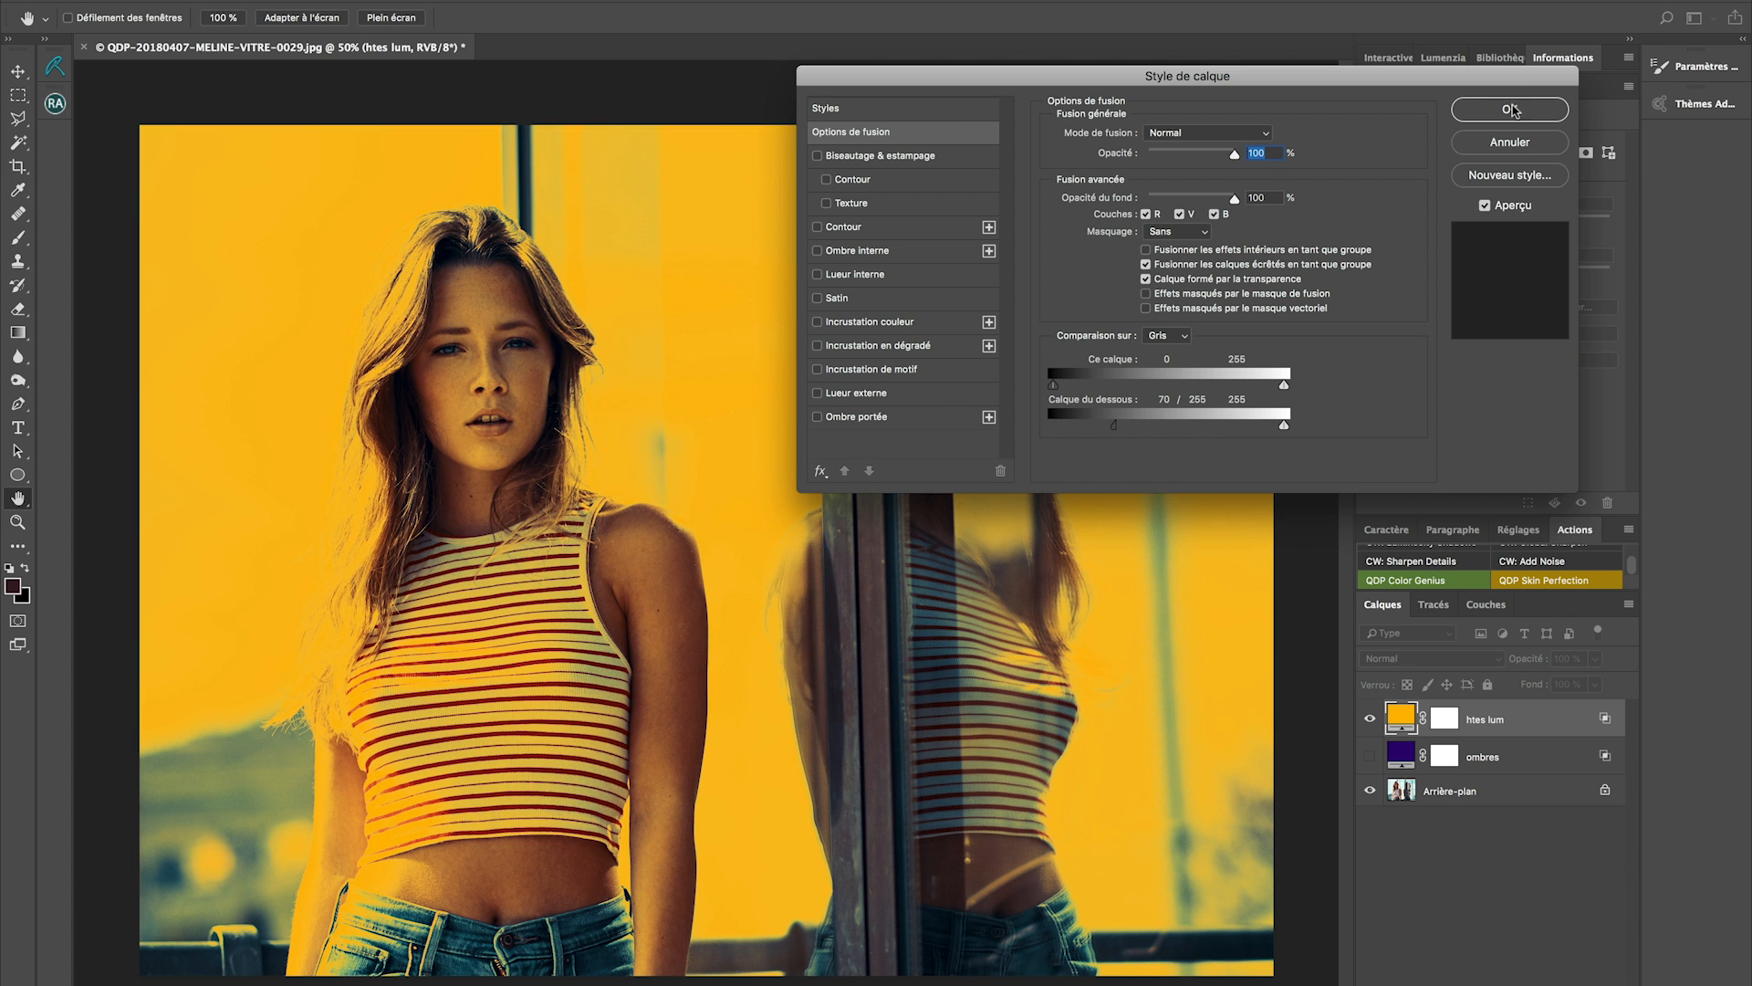
pyautogui.click(1511, 113)
# - Show the ombres layer again and set the blend mode of both fill layers to Lumière tamisée
pyautogui.click(1370, 757)
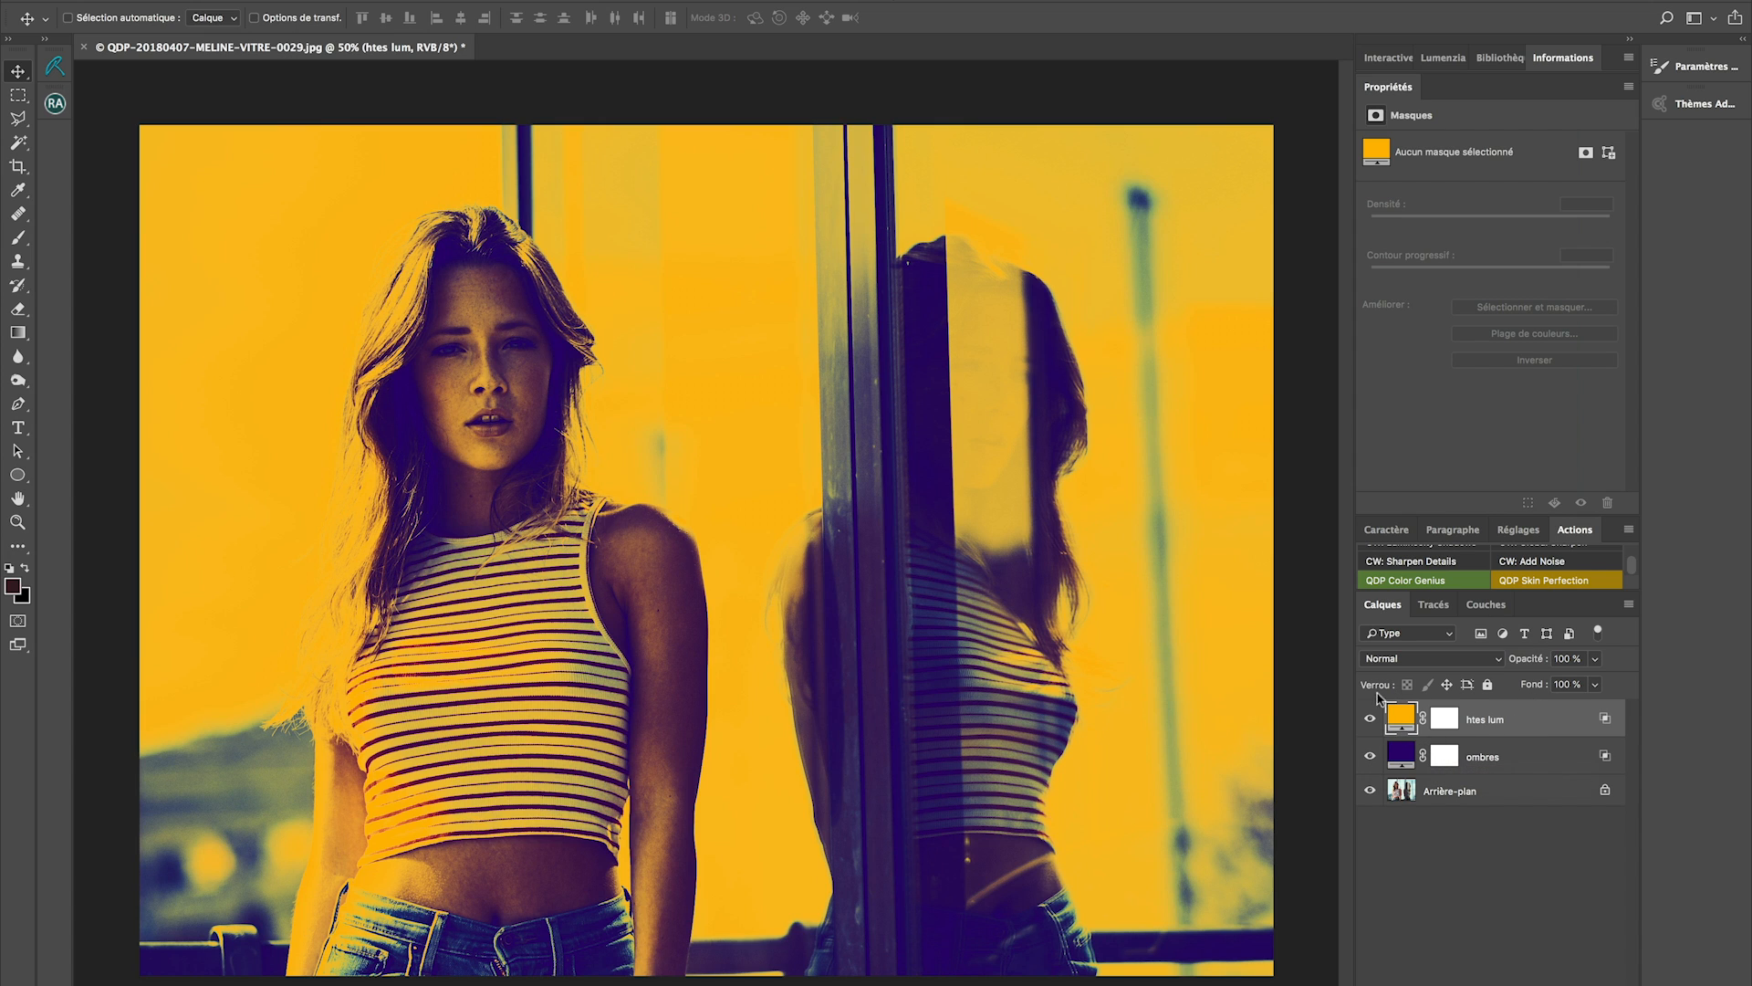
pyautogui.click(1507, 761)
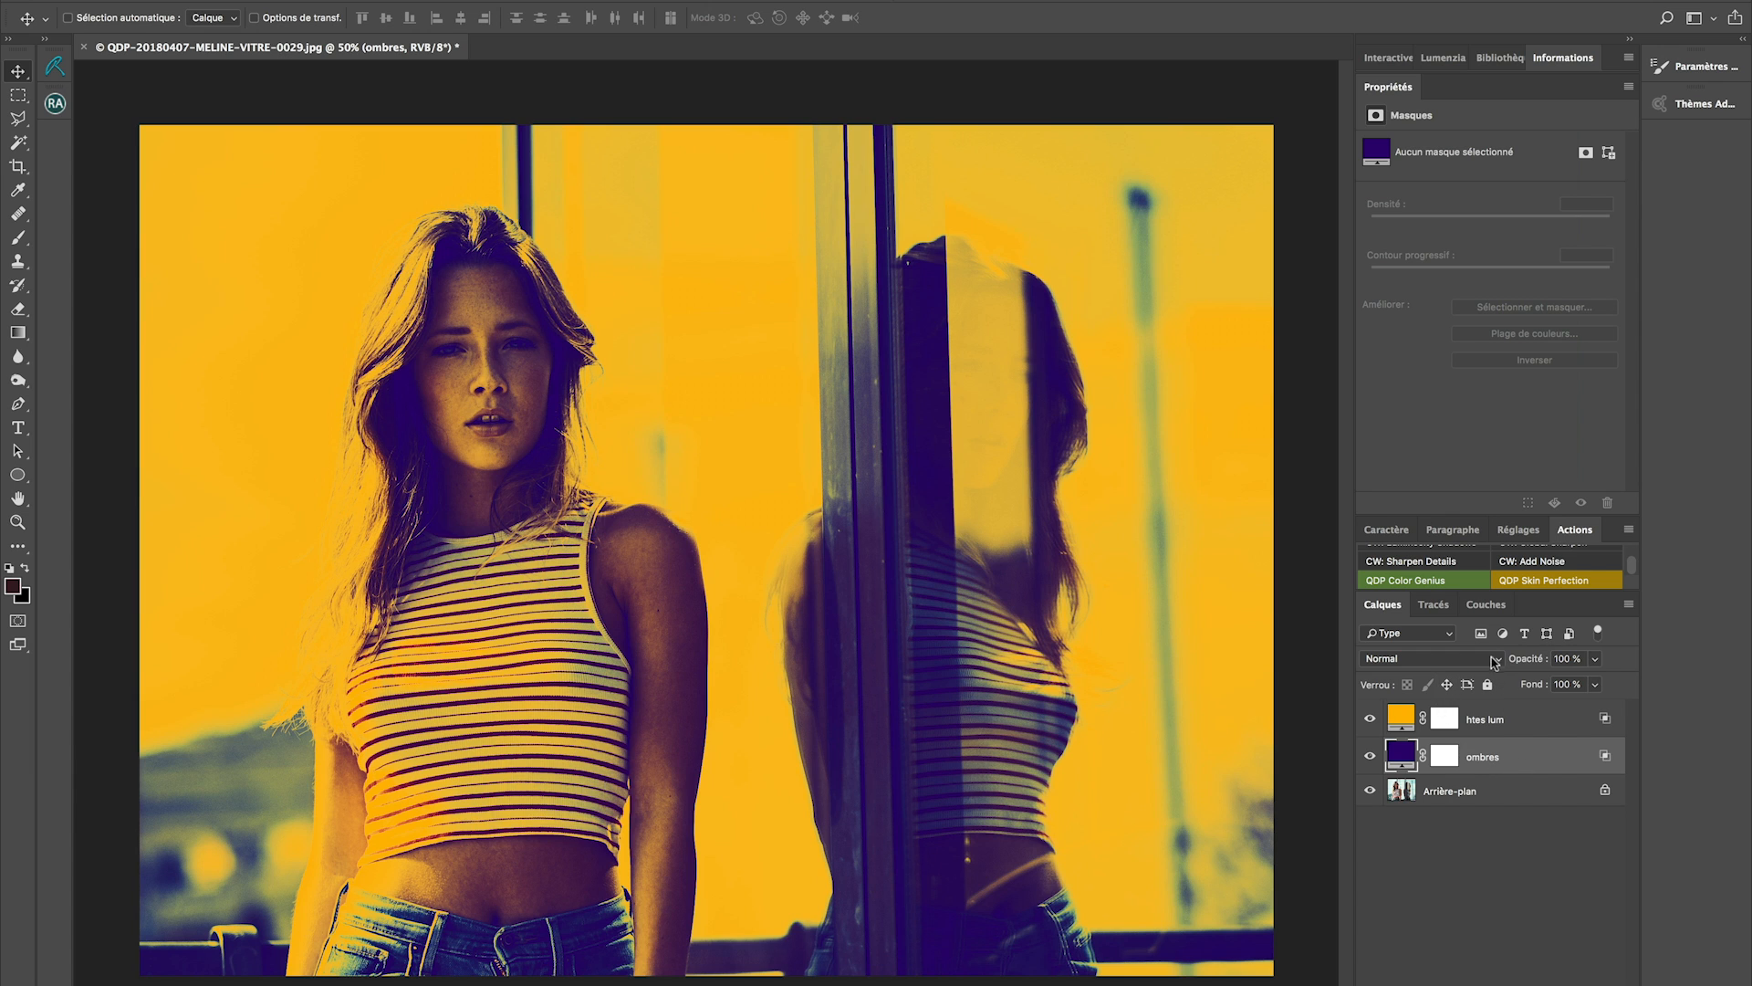
pyautogui.click(1468, 659)
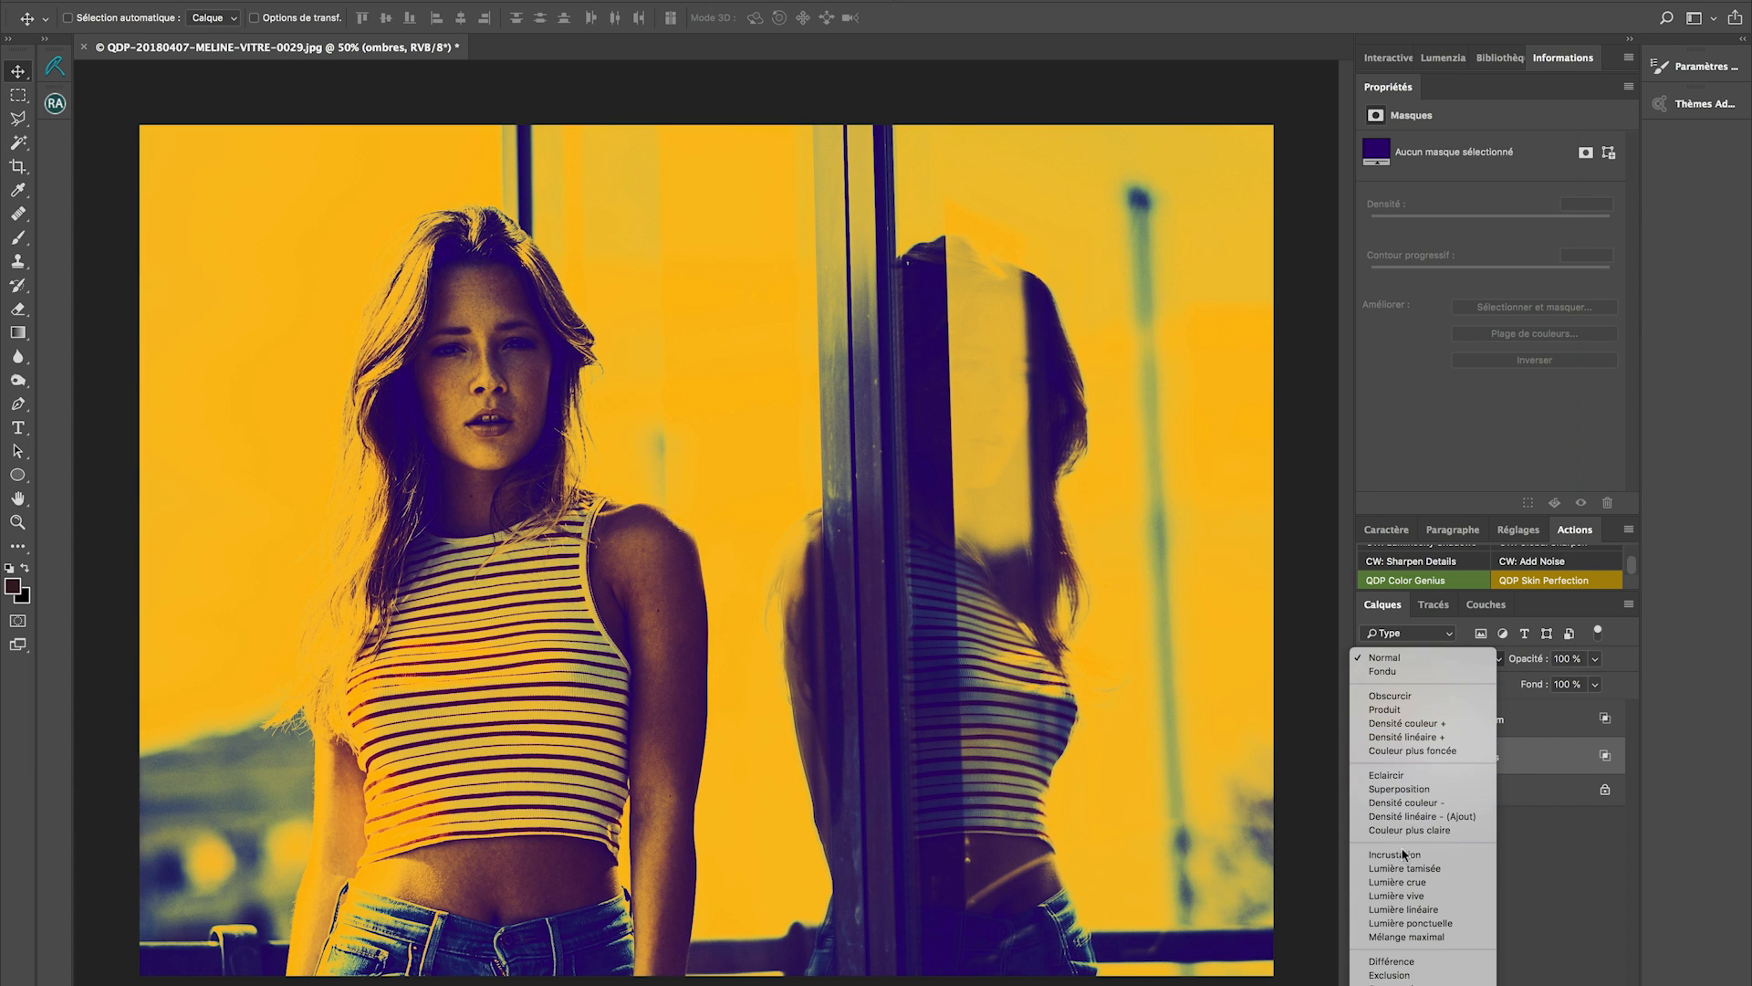
pyautogui.click(1418, 871)
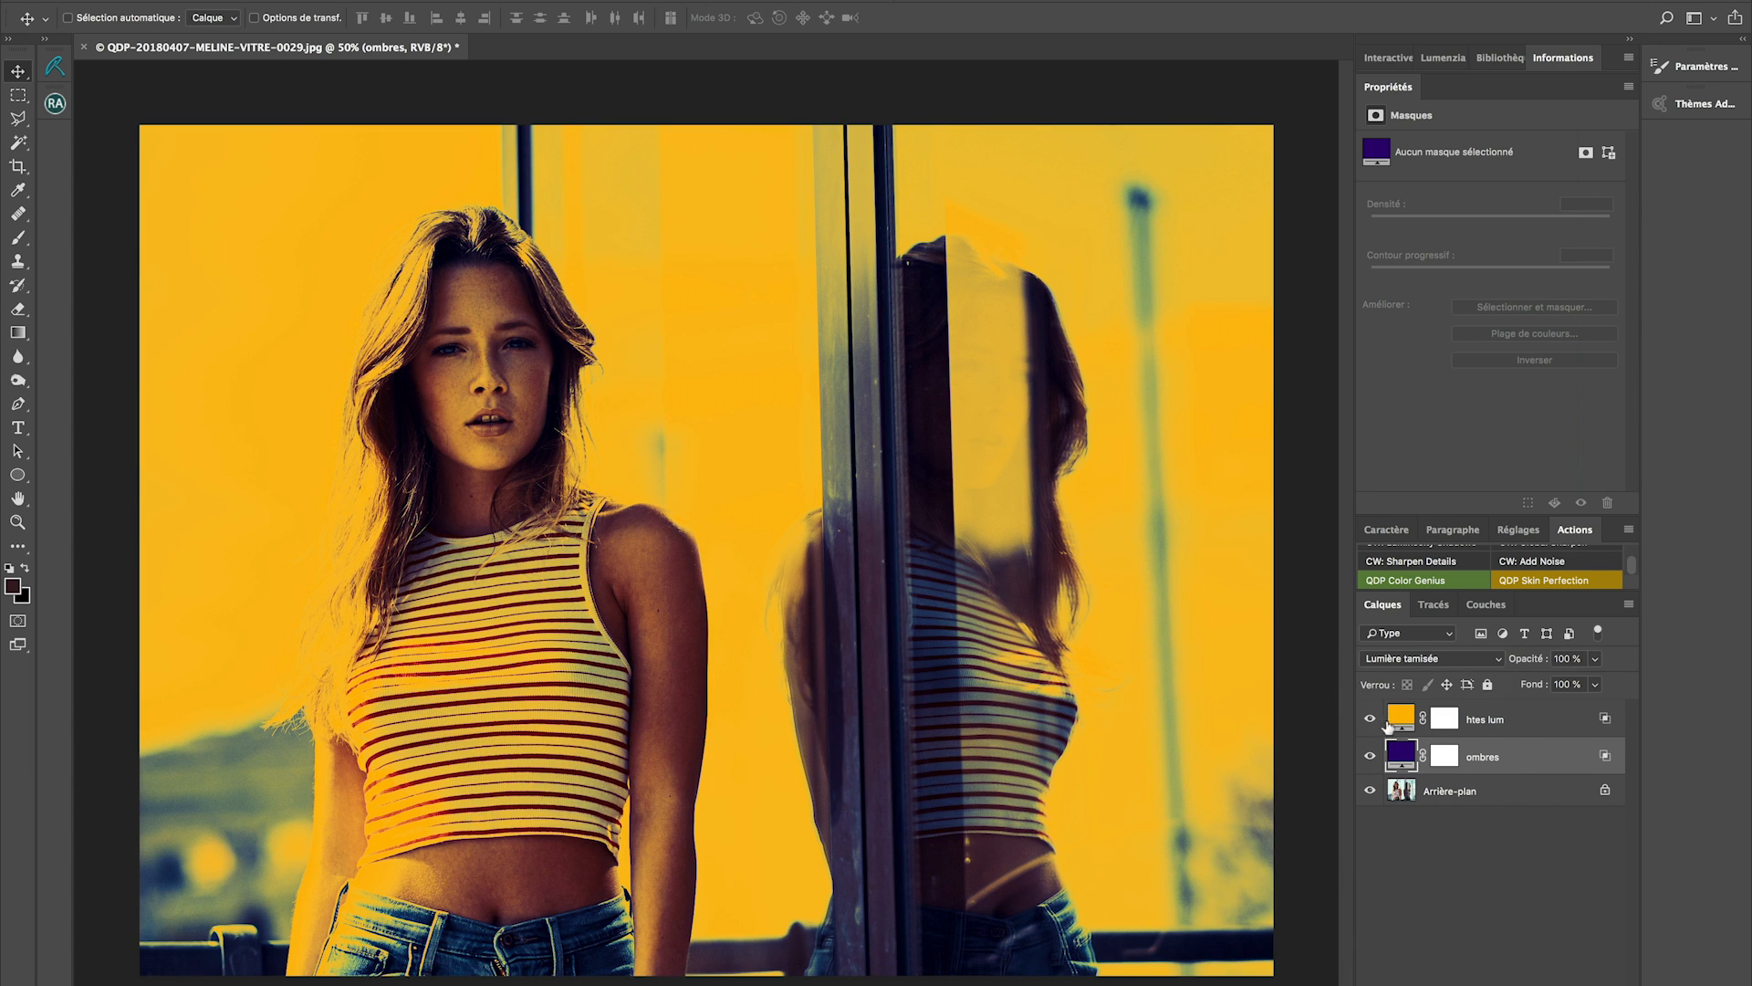
pyautogui.click(1501, 721)
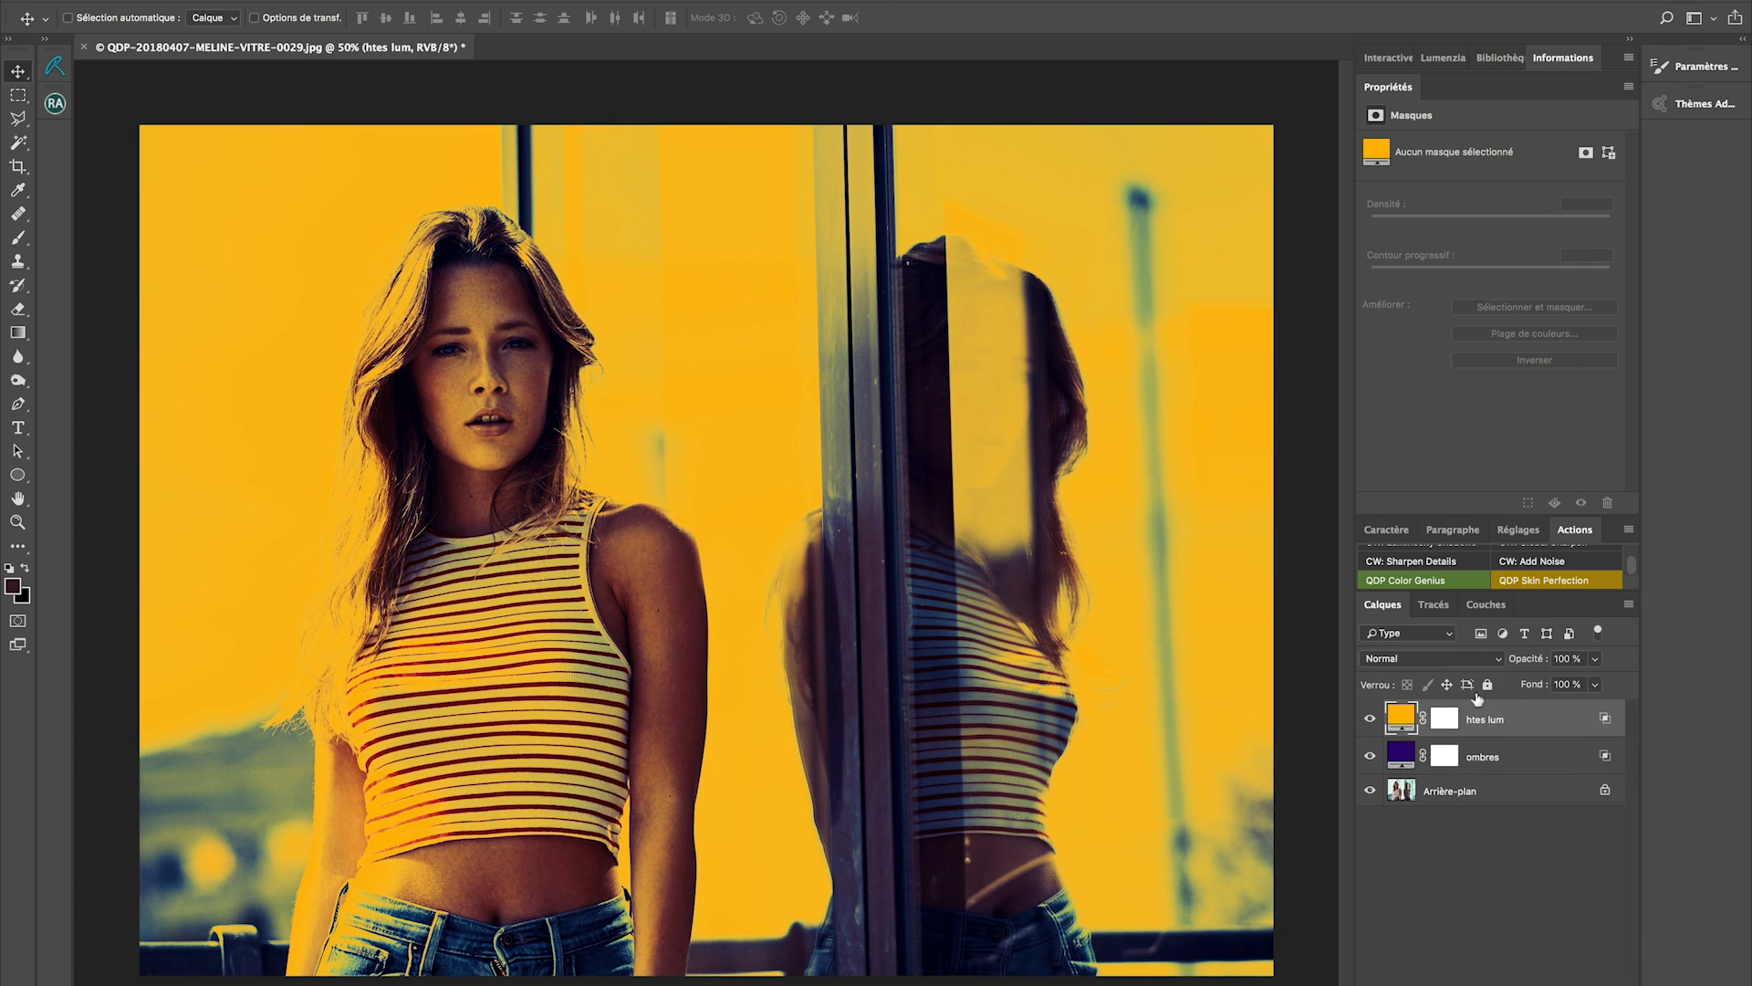
pyautogui.click(1437, 659)
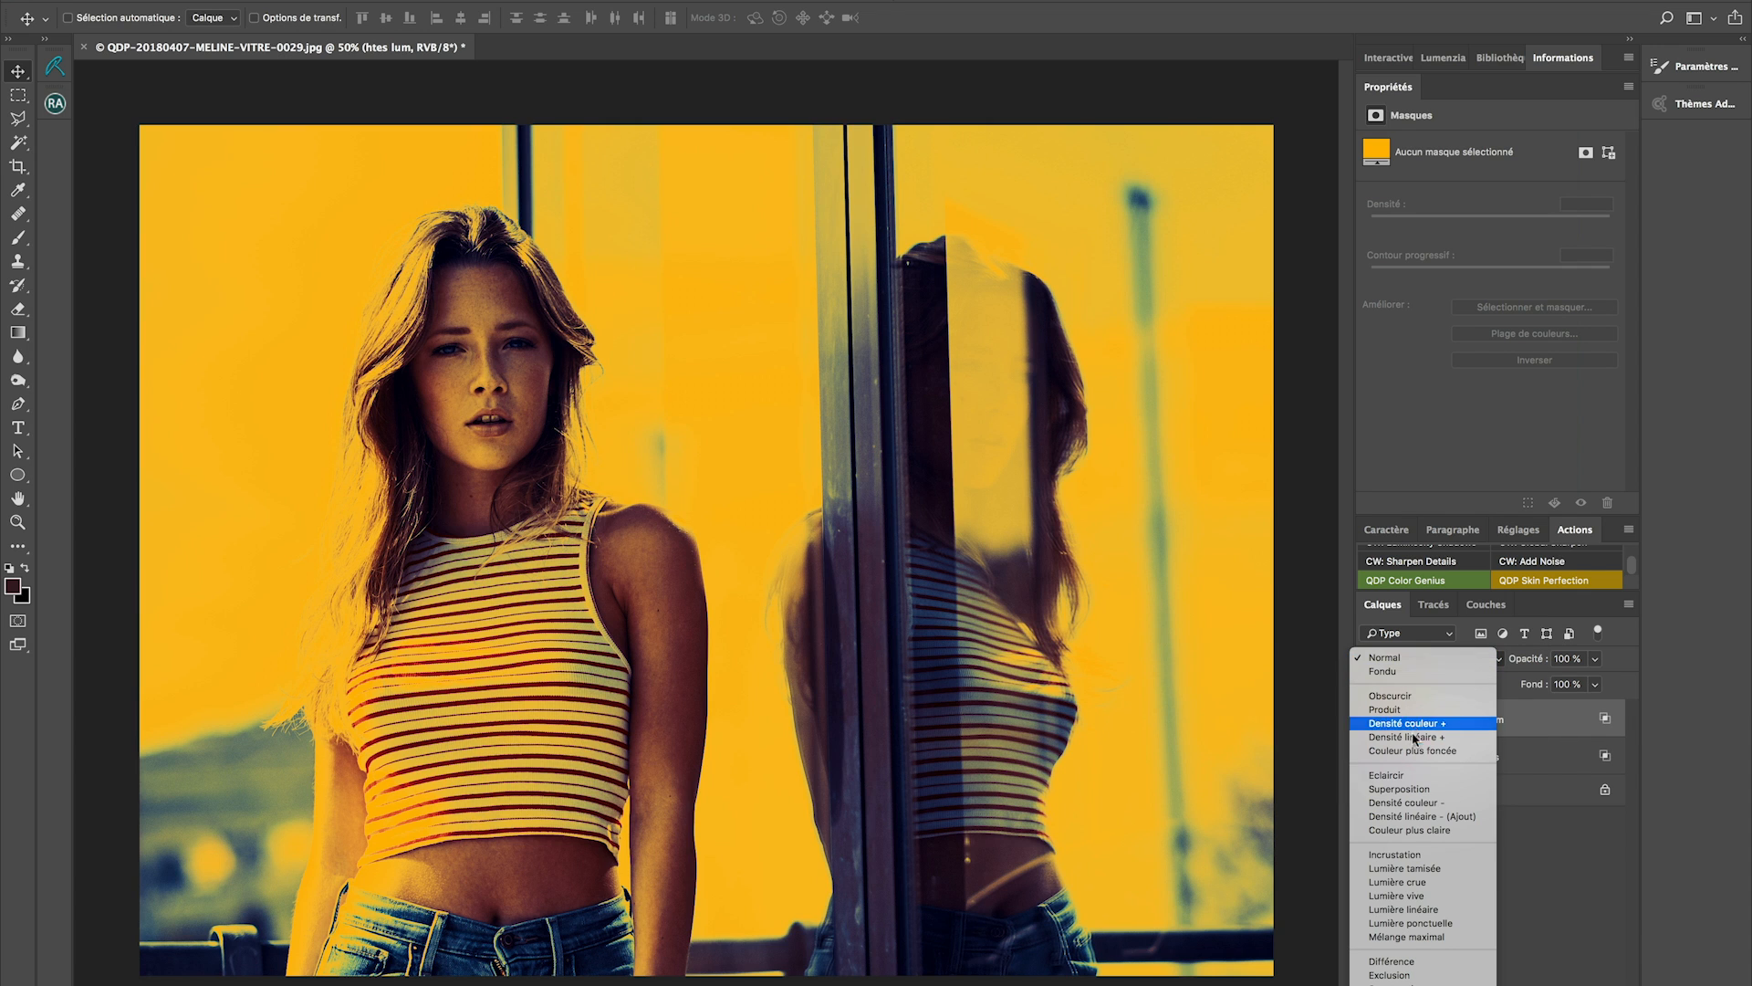
pyautogui.click(1410, 868)
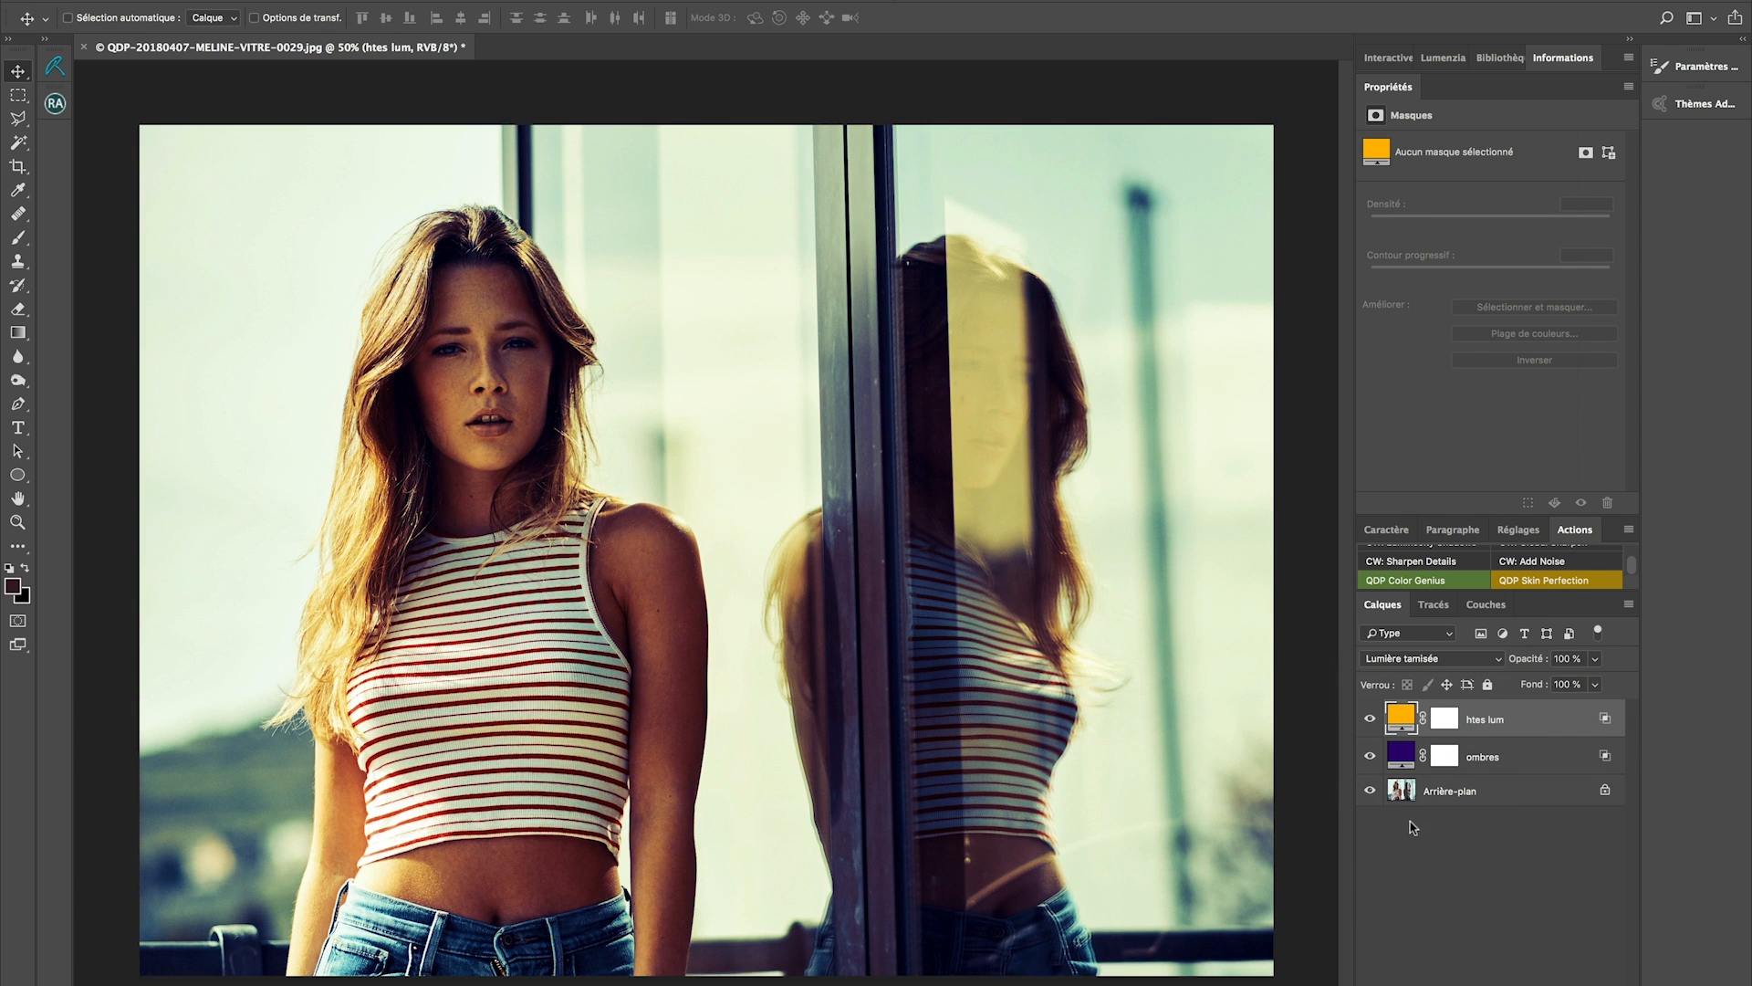
# - Soften the htes lum fill colour to pale yellow fee49d by reducing its saturation to 38 %
pyautogui.doubleClick(1402, 718)
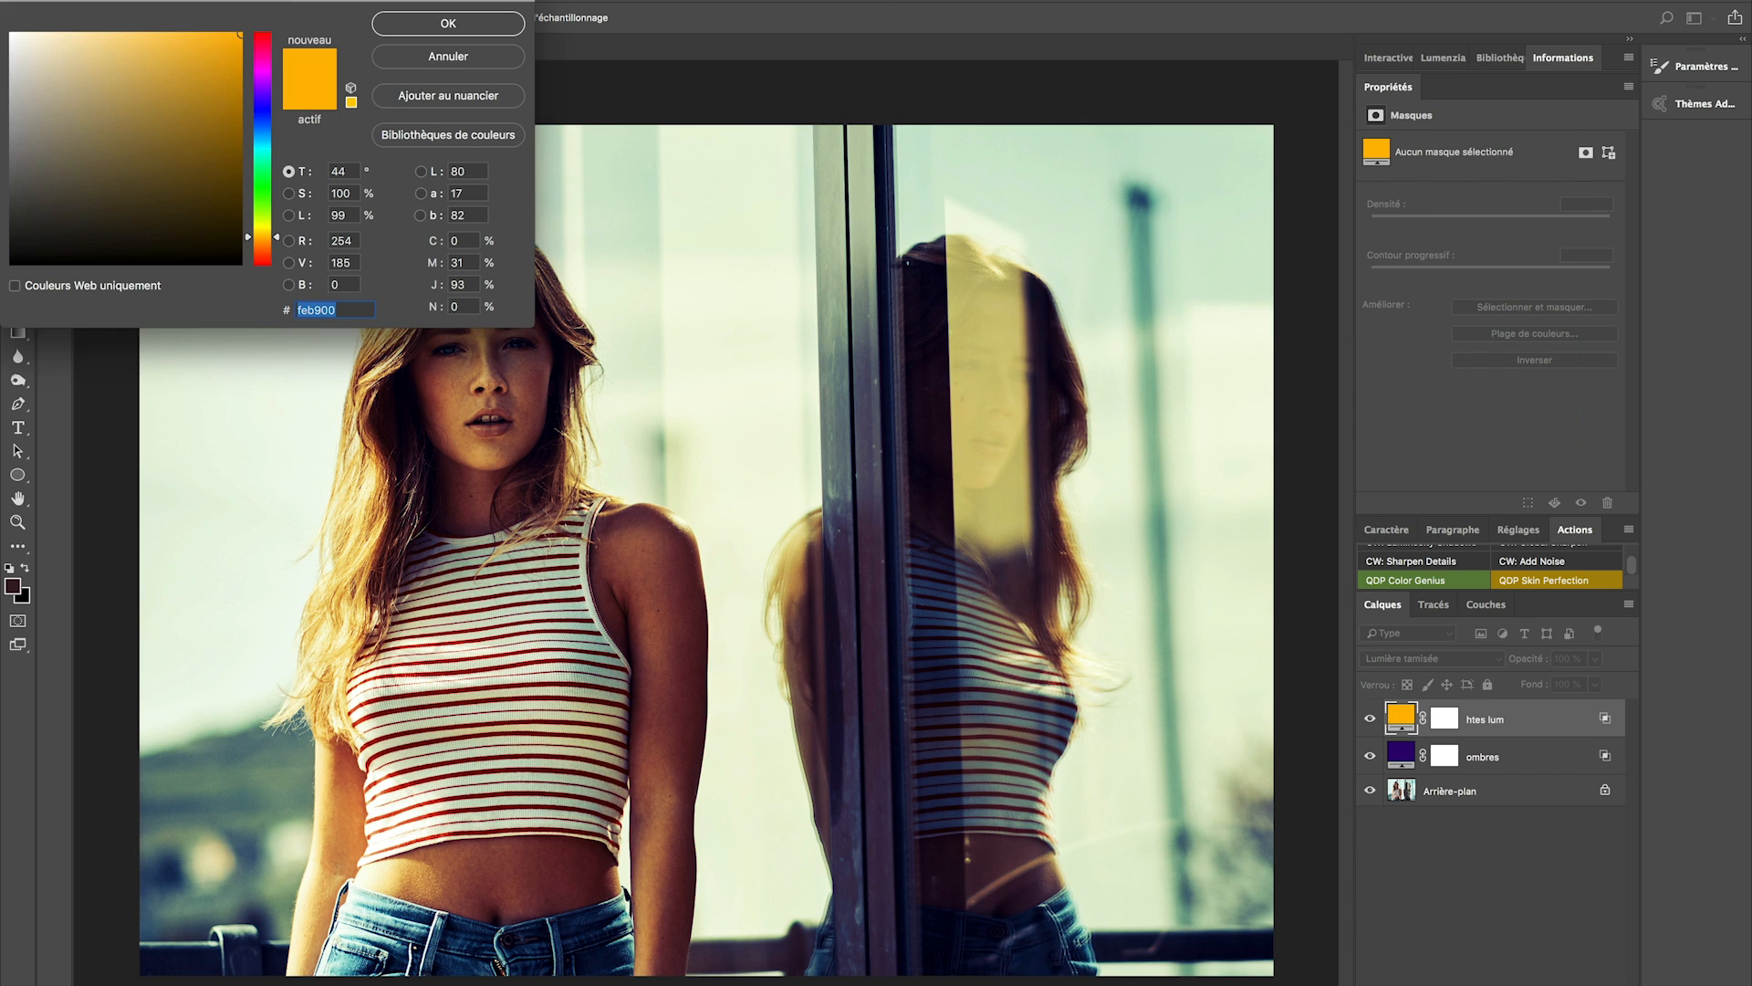
pyautogui.click(287, 194)
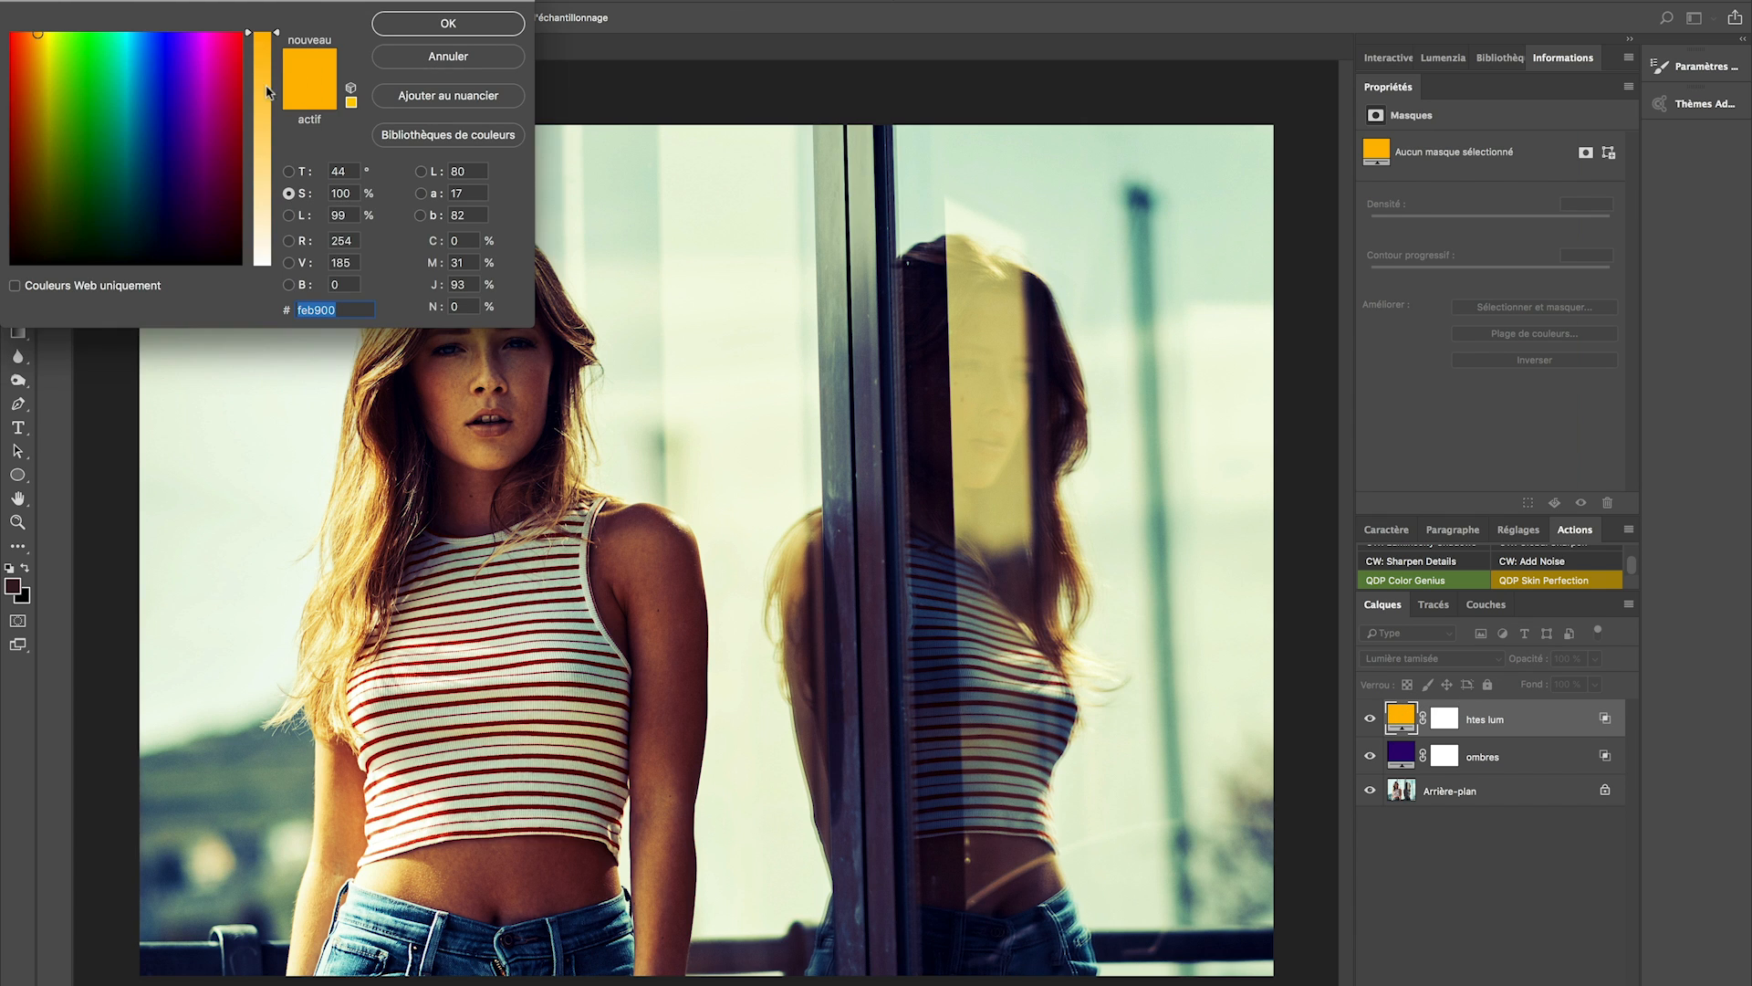
pyautogui.moveTo(270, 91); pyautogui.dragTo(271, 130)
pyautogui.click(288, 216)
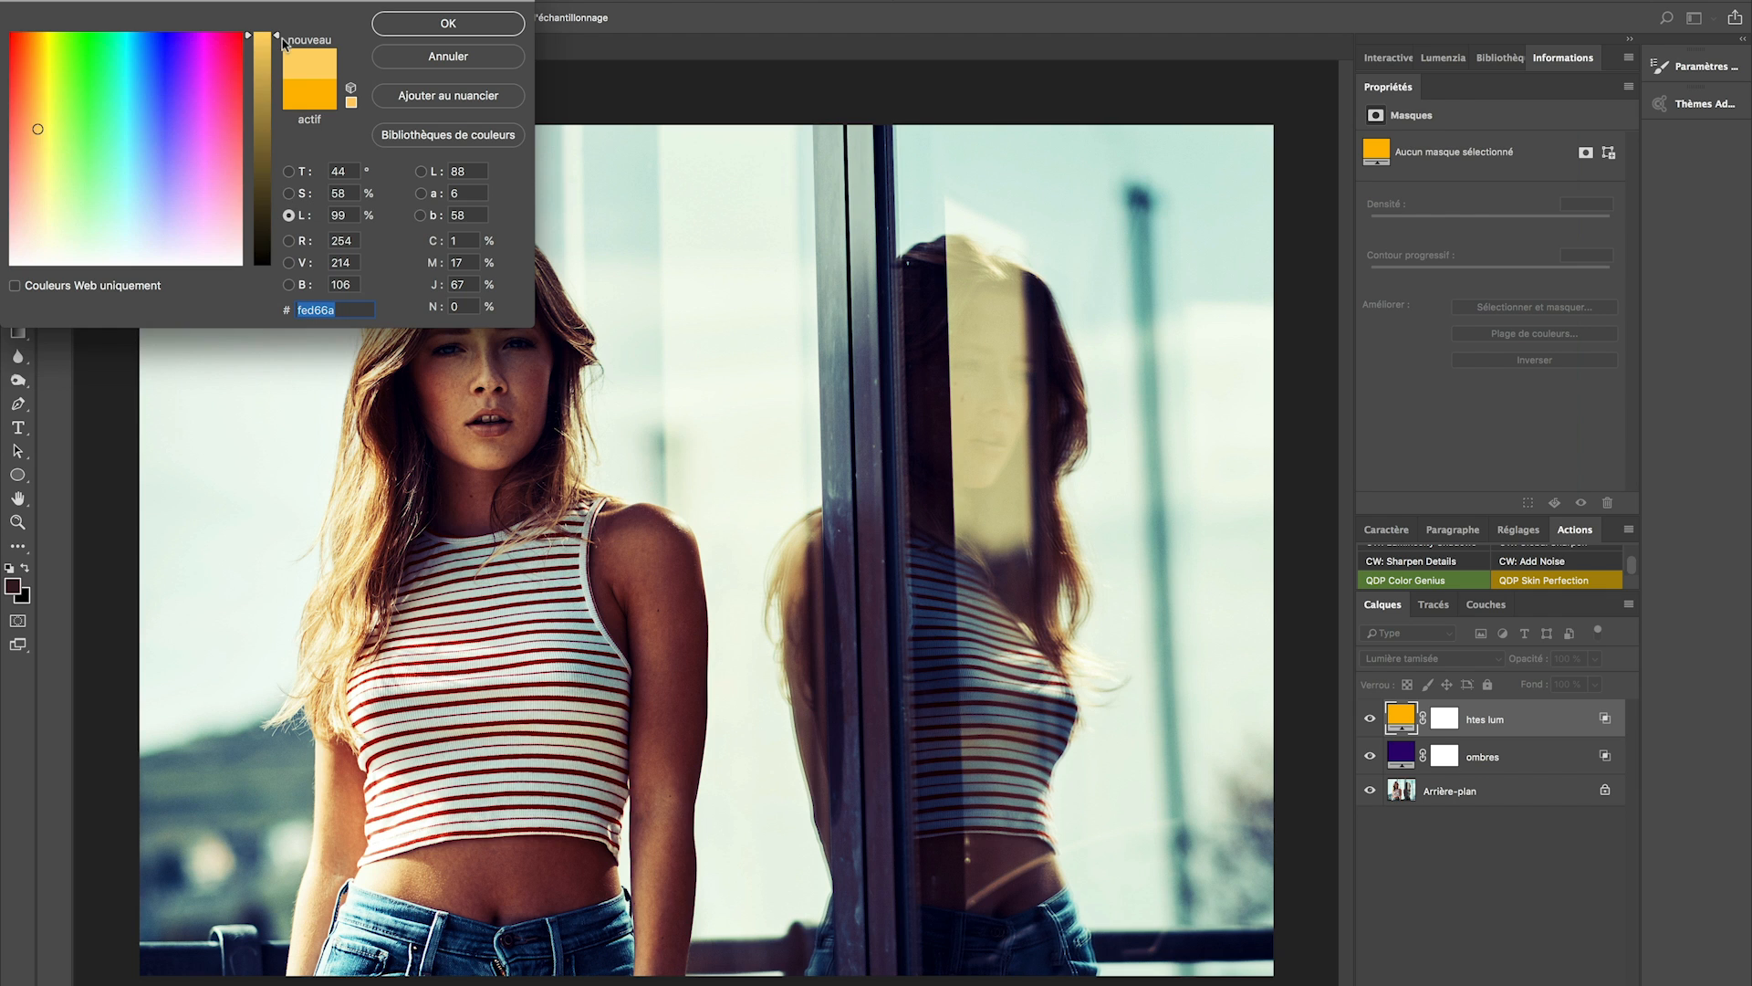
pyautogui.click(288, 193)
pyautogui.moveTo(274, 133); pyautogui.dragTo(271, 180)
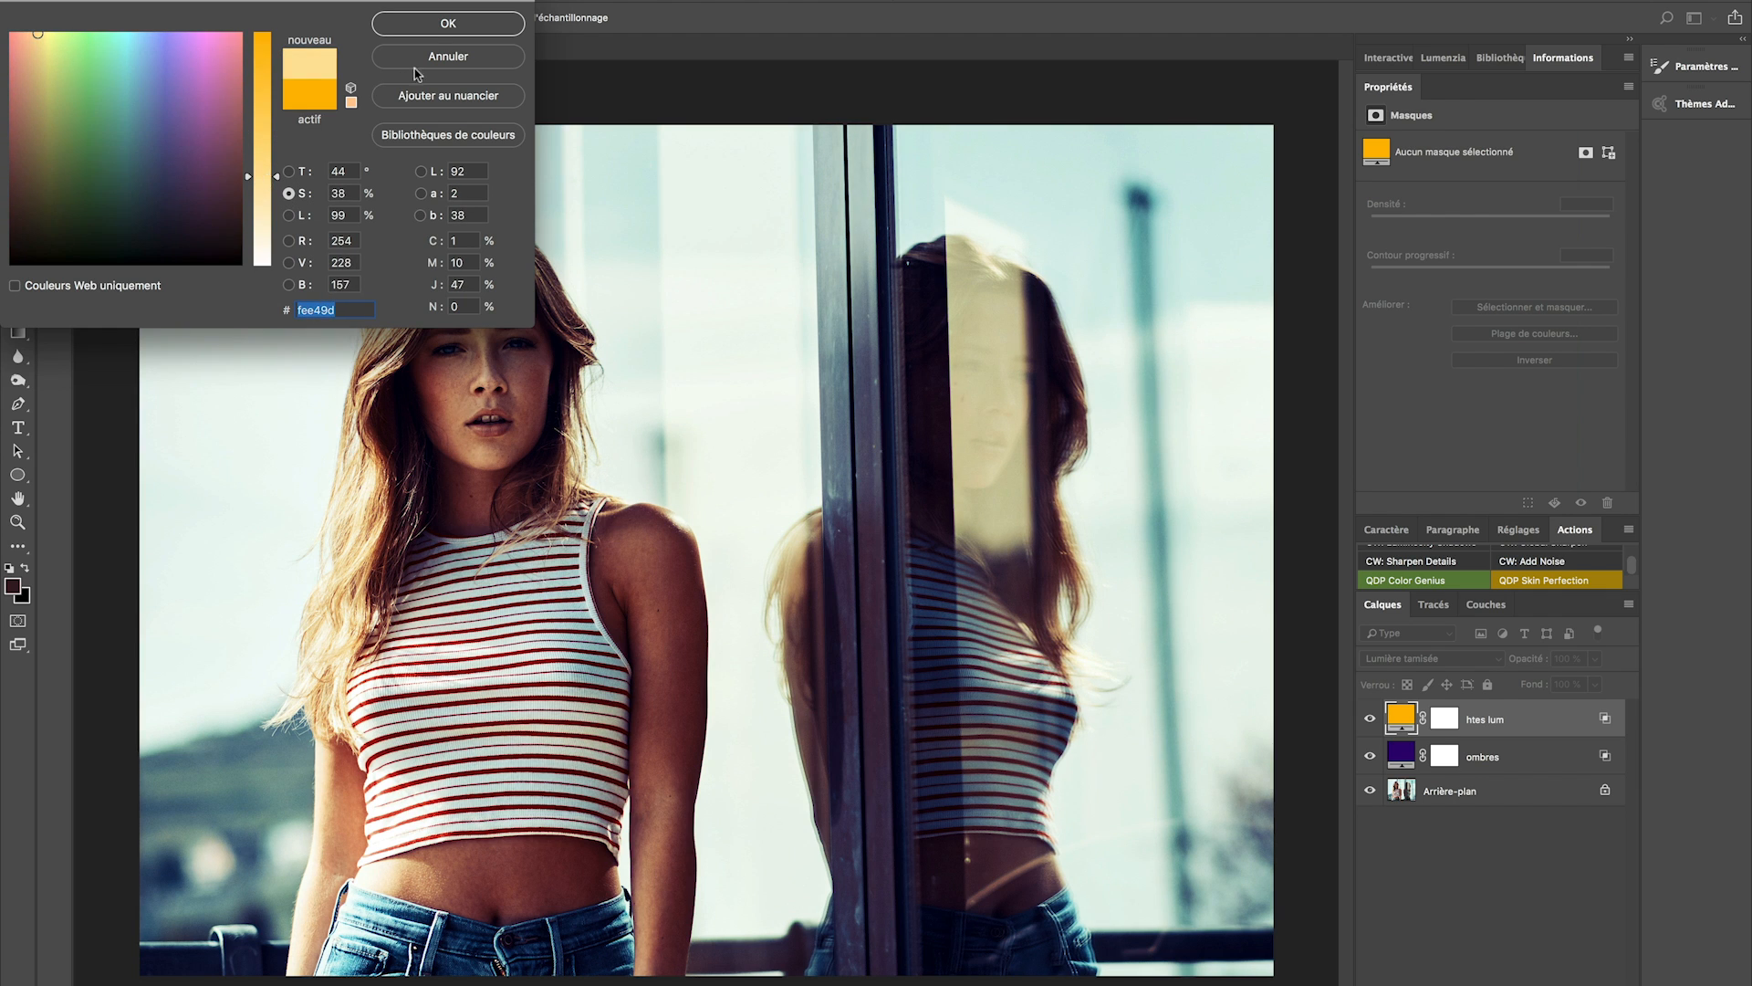
pyautogui.click(451, 25)
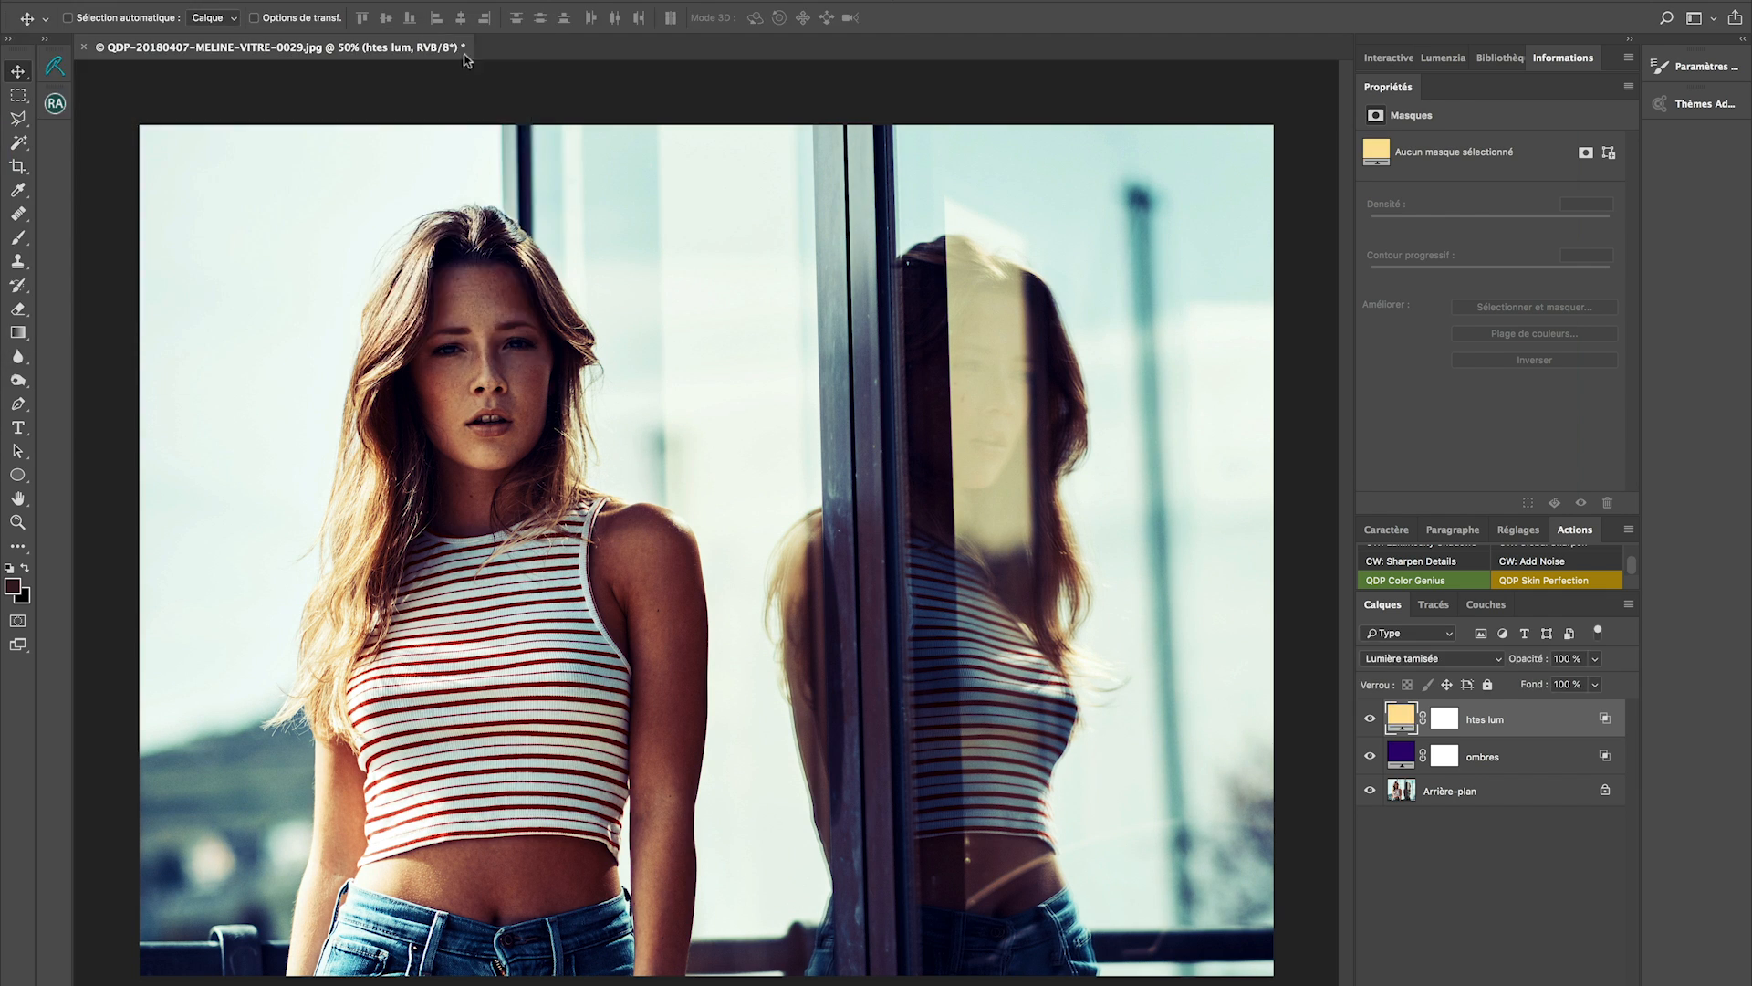
# - Group the htes lum and ombres layers and name the group Couleur - Grading
pyautogui.keyDown('shift'); pyautogui.click(1526, 766); pyautogui.keyUp('shift')
pyautogui.press('super+g')
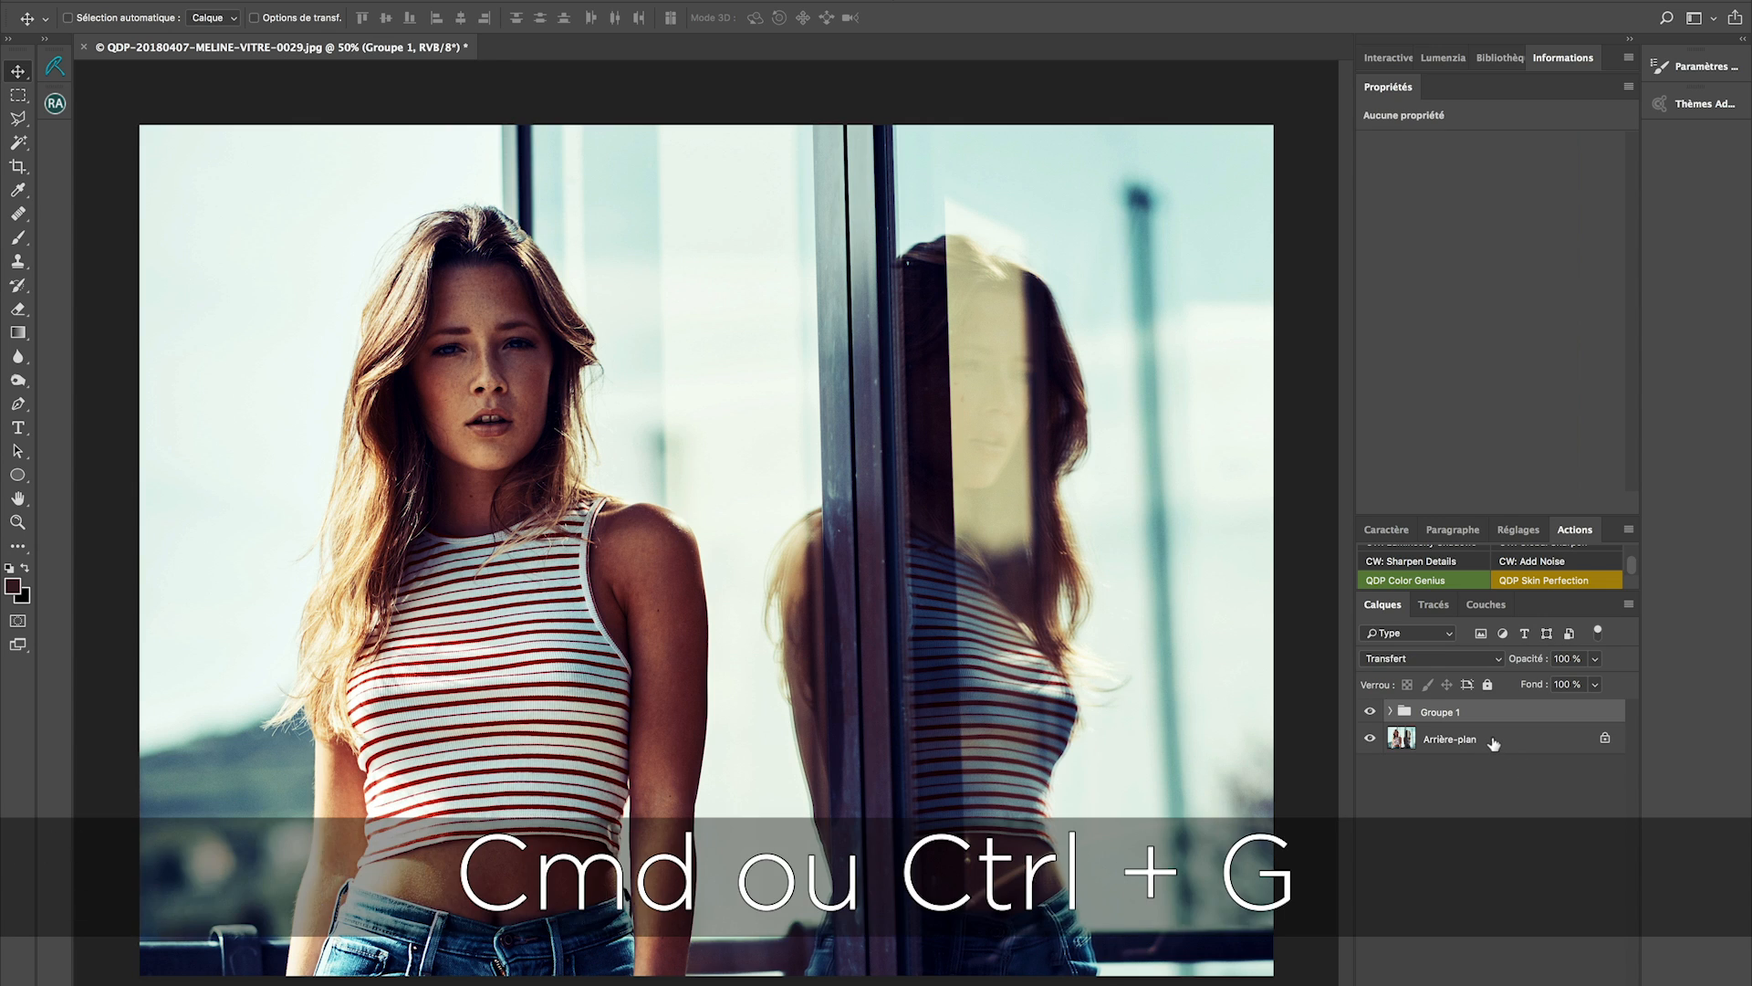
pyautogui.doubleClick(1439, 712)
pyautogui.write('Couleur')
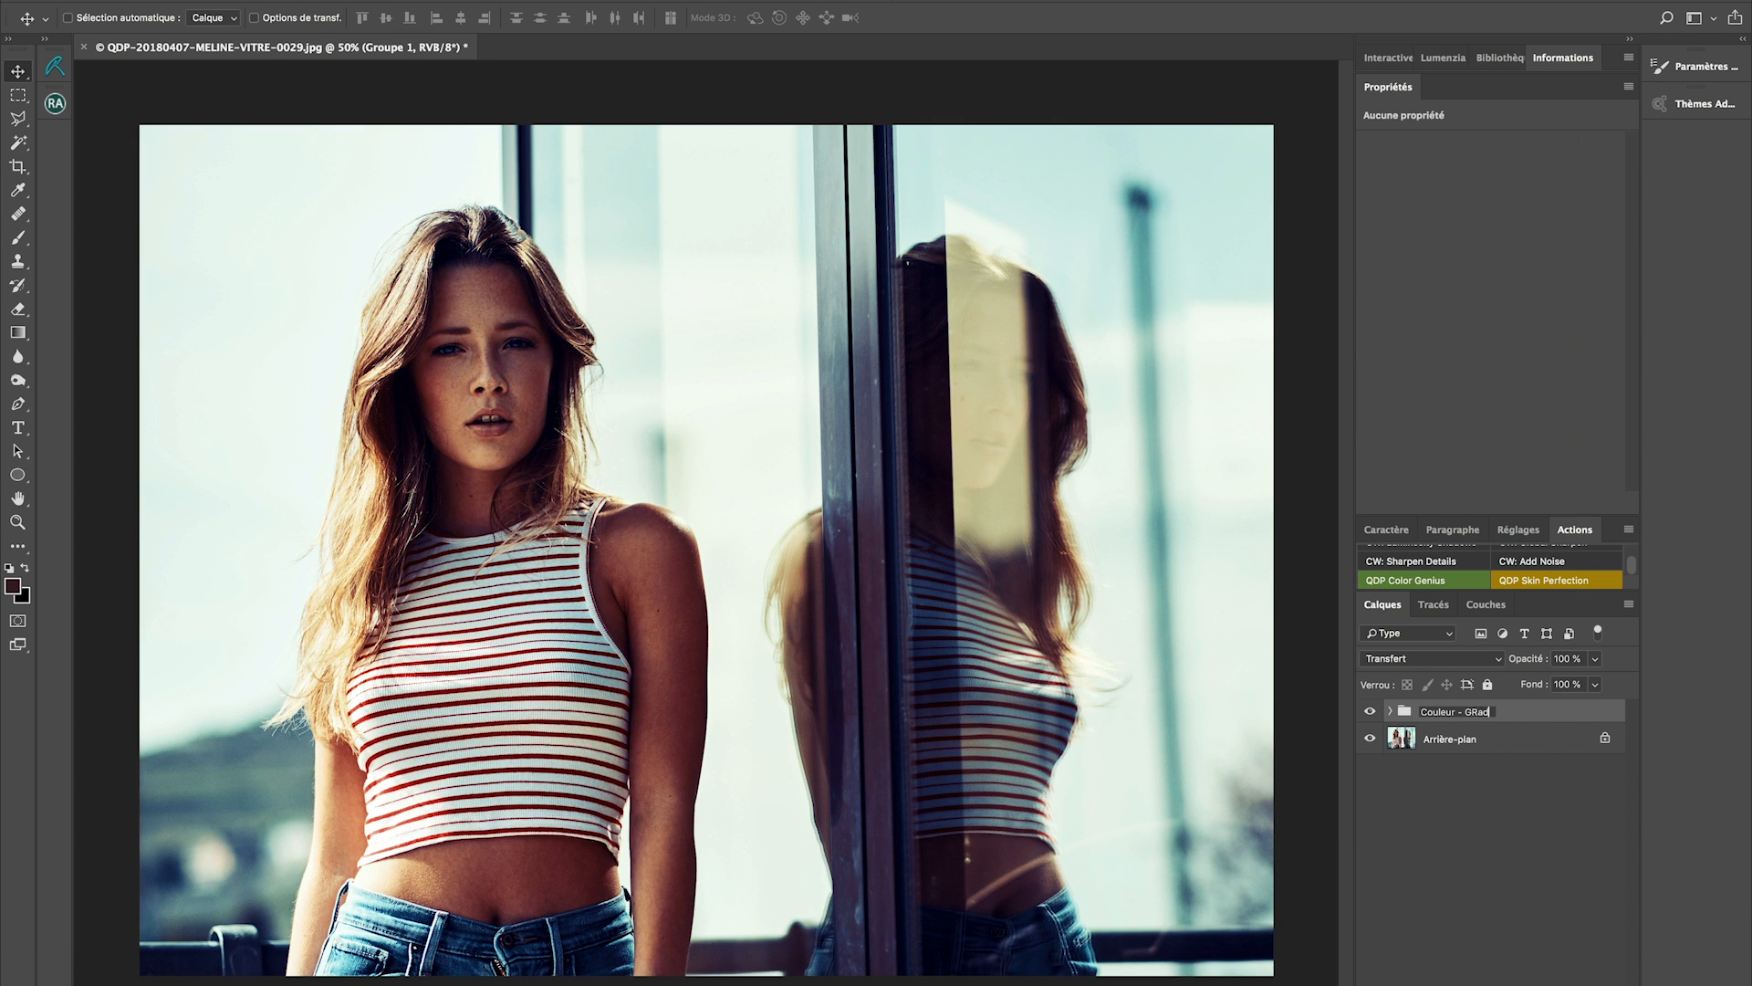
pyautogui.write(' - Grading')
pyautogui.press('Return')
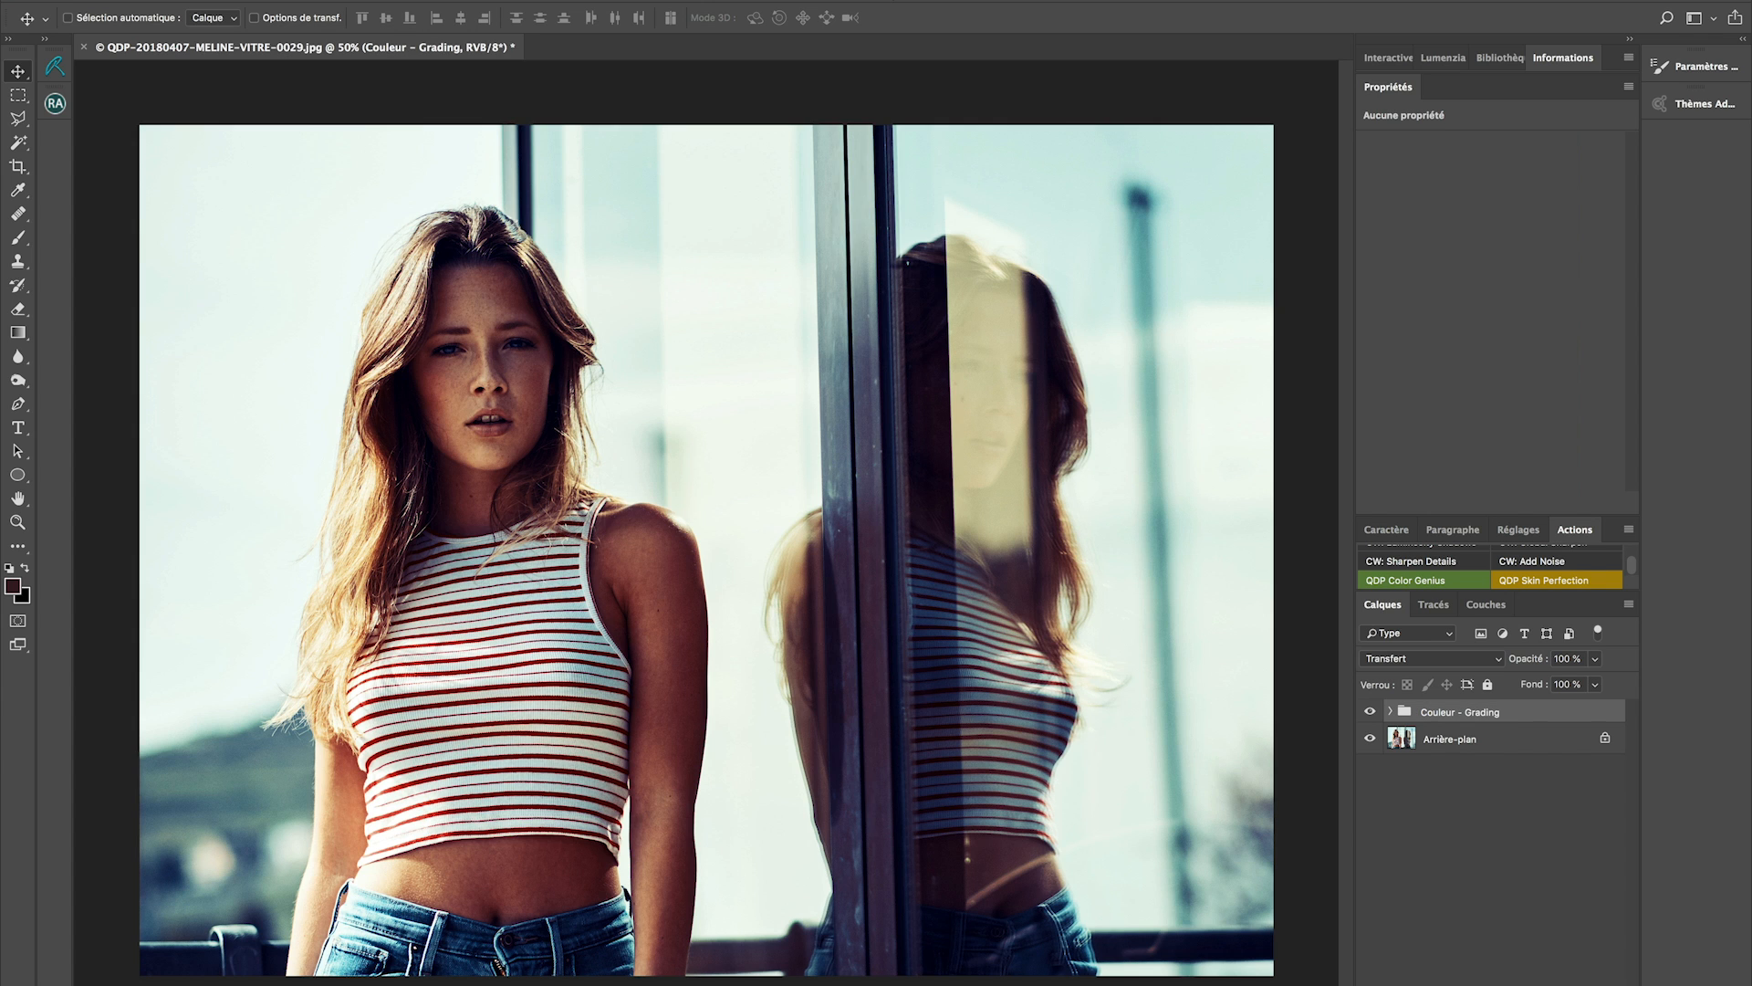
# - Set the Couleur - Grading group's opacity to 47 % and compare the photo with and without the grading
pyautogui.click(1370, 713)
pyautogui.click(1370, 713)
pyautogui.moveTo(1529, 659); pyautogui.dragTo(1479, 673)
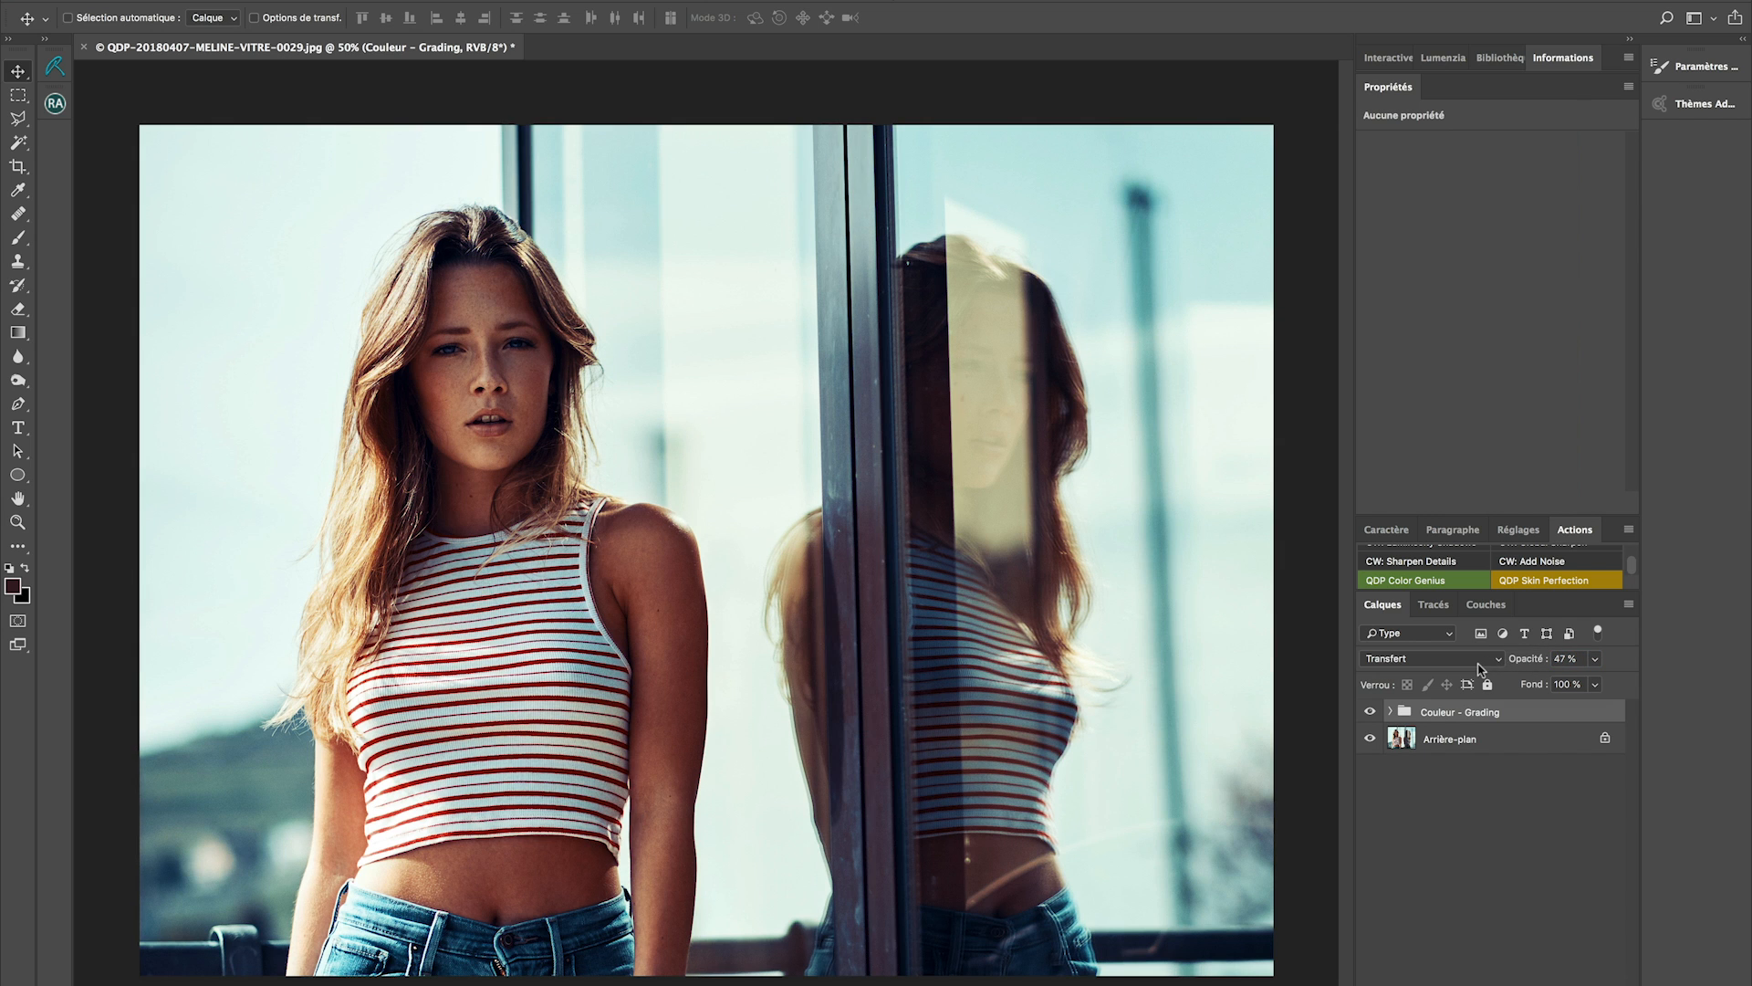
pyautogui.click(1371, 714)
pyautogui.click(1370, 713)
pyautogui.click(1391, 712)
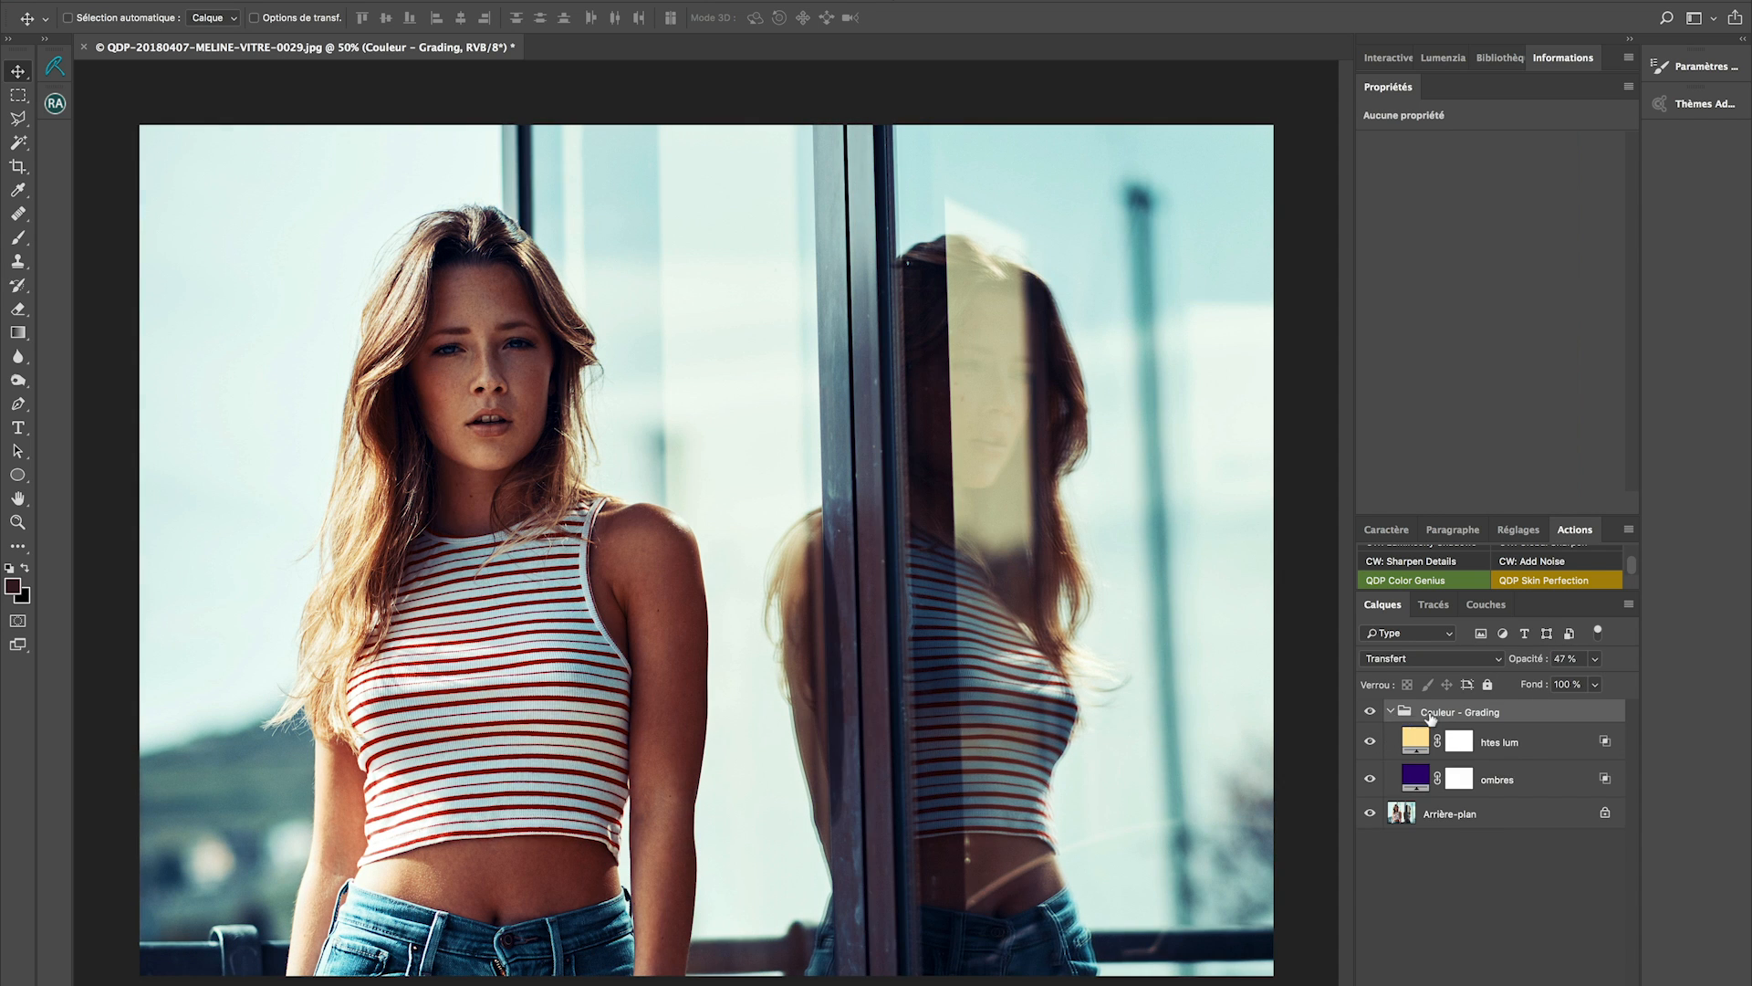